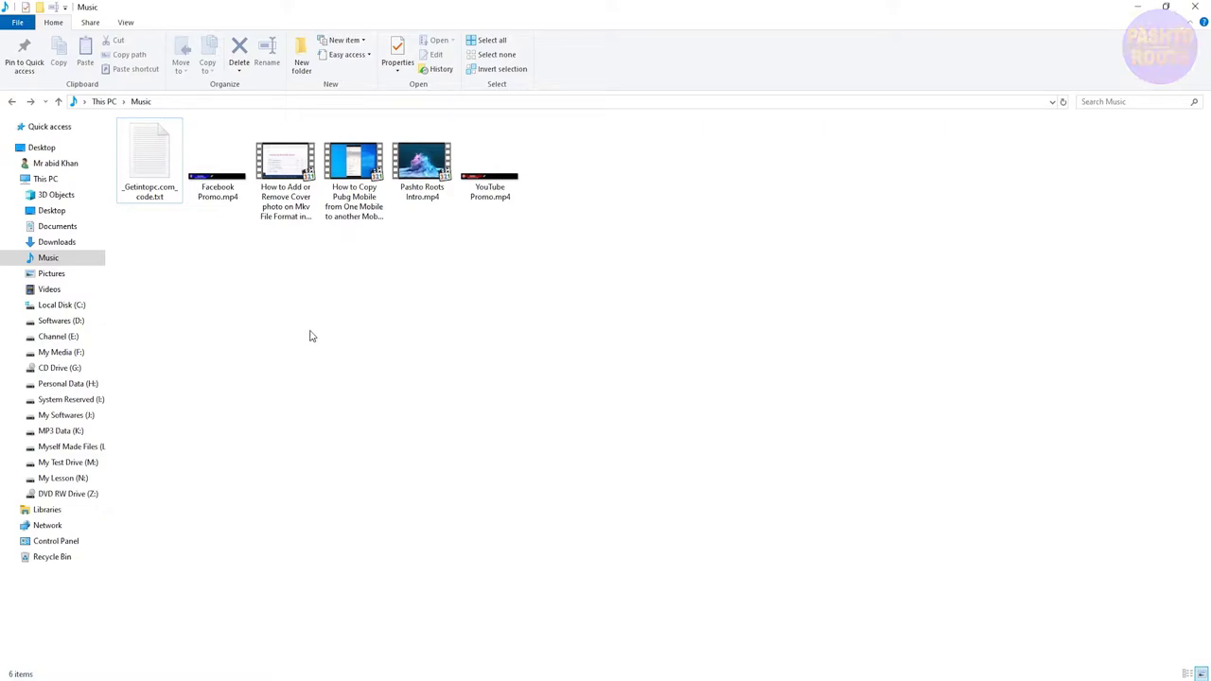
- Add a new folder in Music and rename it from the default name to 'Private'
right_click(290, 298)
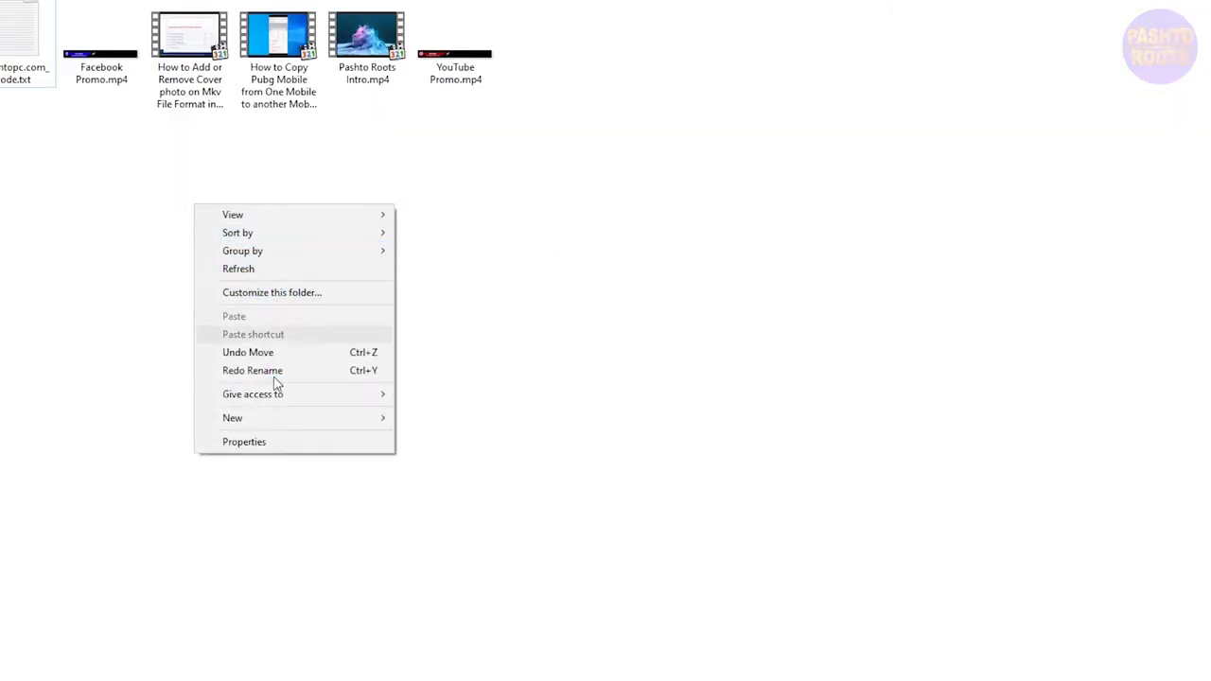
mouse_move(295, 420)
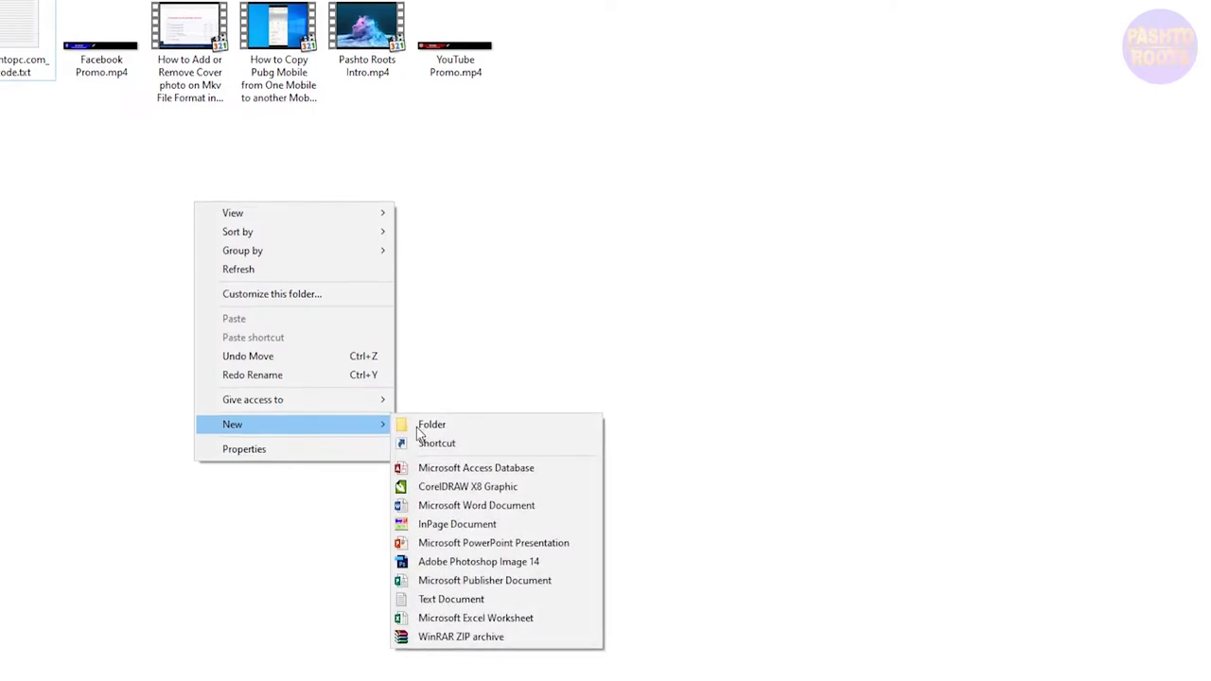
left_click(425, 425)
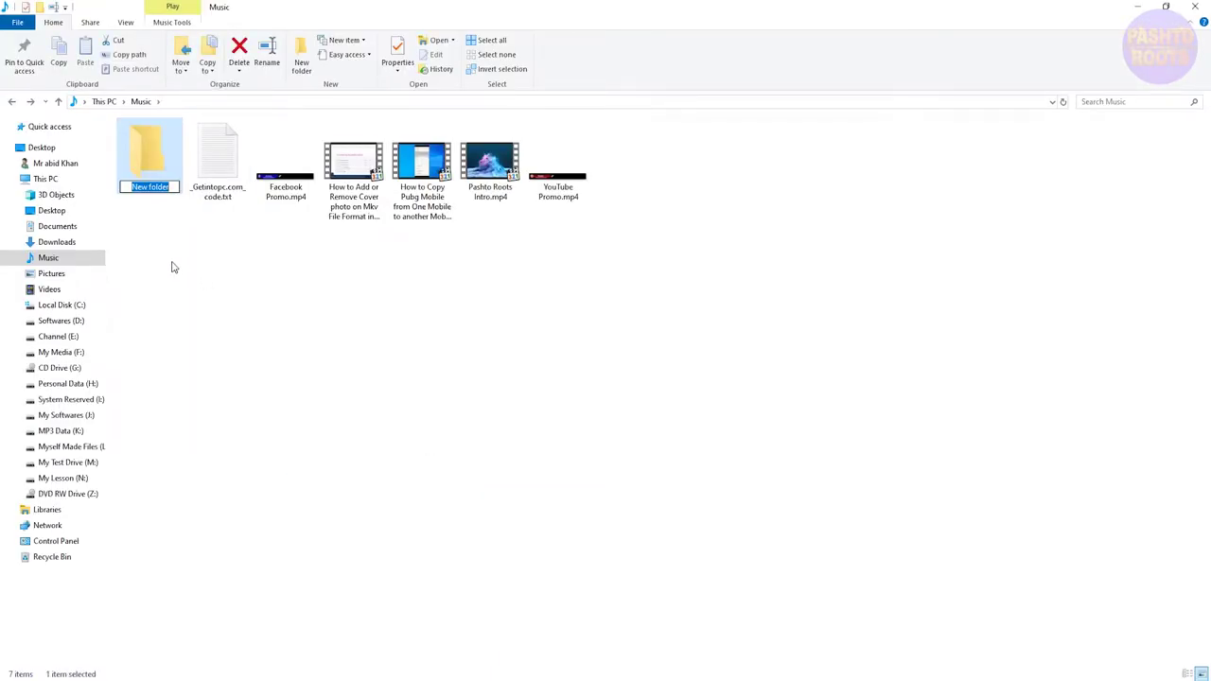
key("BackSpace")
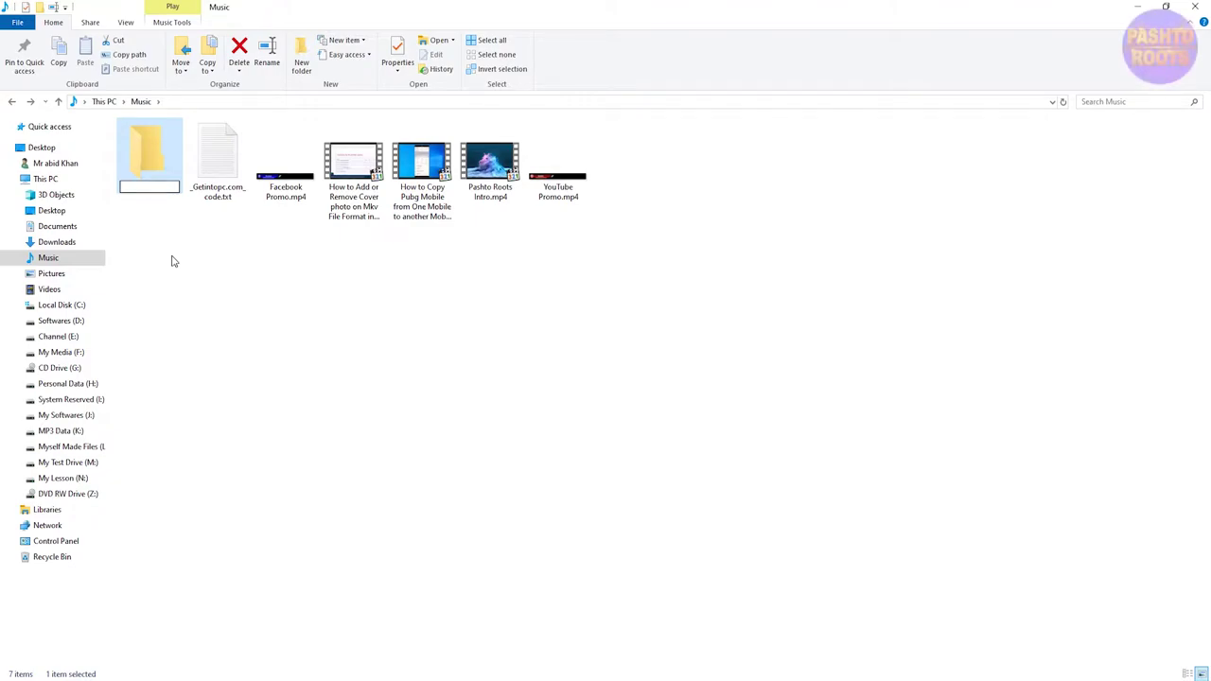
type("Private")
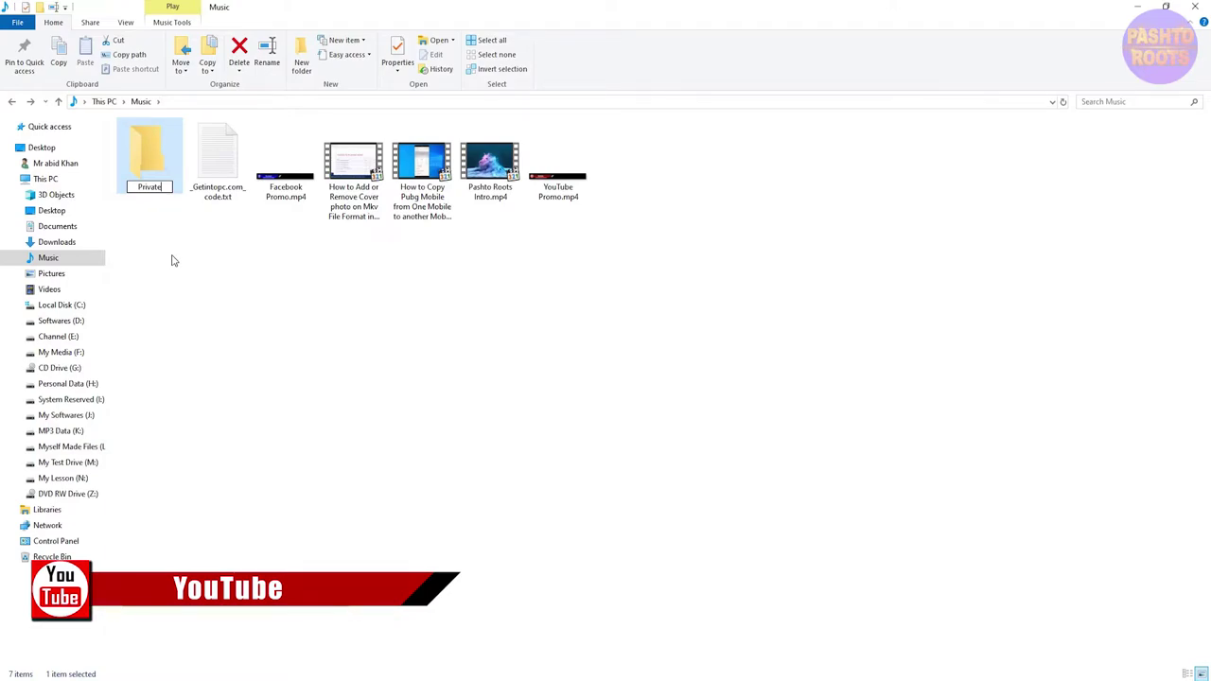
key("Return")
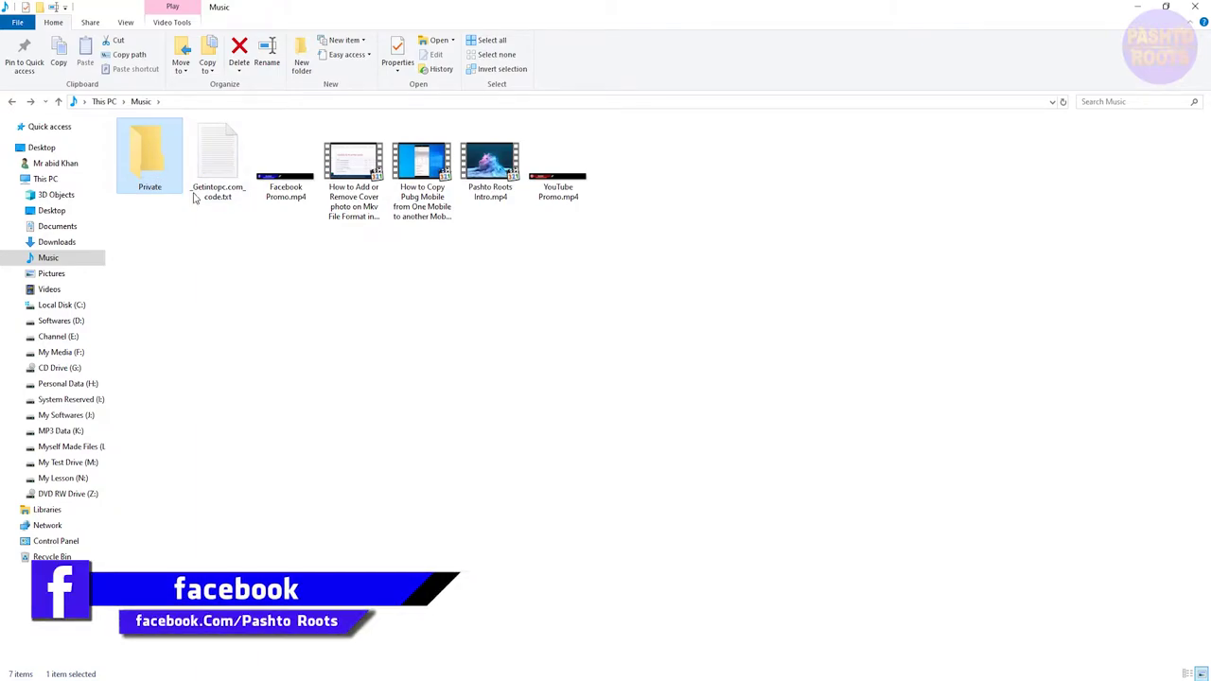
- Move the five selected video files into the Private folder and refresh the Music view
left_click_drag(284, 242, 556, 168)
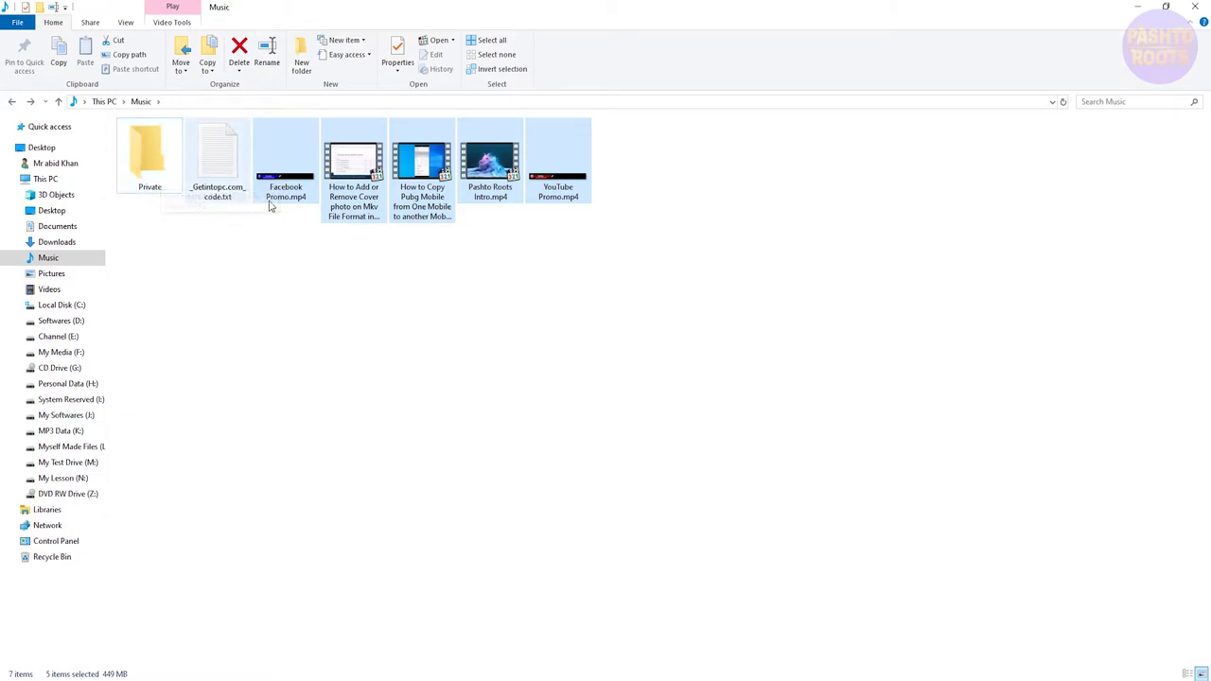
left_click_drag(295, 181, 147, 171)
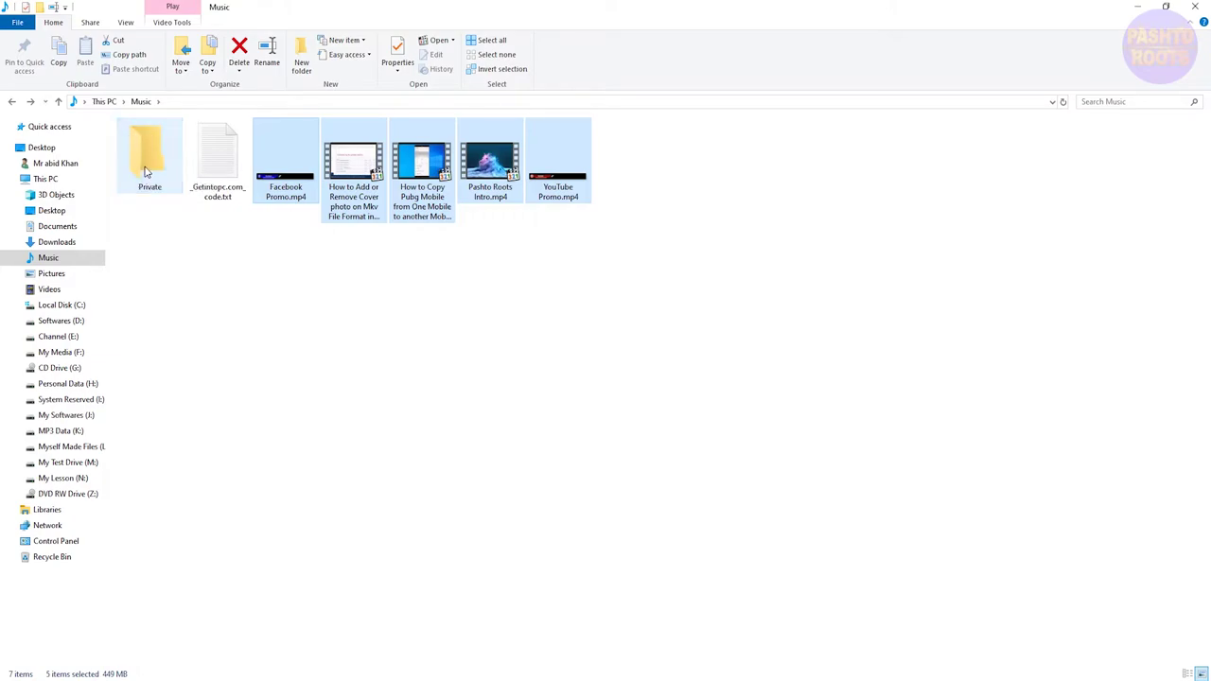
right_click(242, 262)
left_click(270, 305)
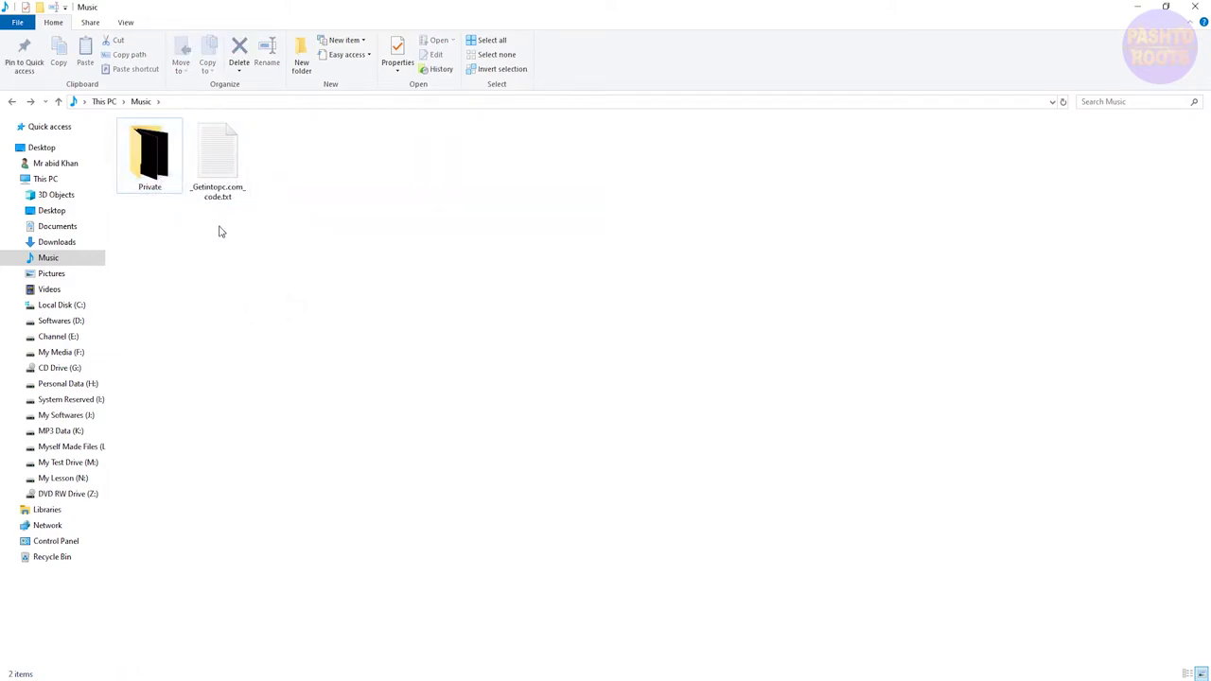
- Create a new text document in Music, keeping the default name New Text Document.txt
right_click(324, 257)
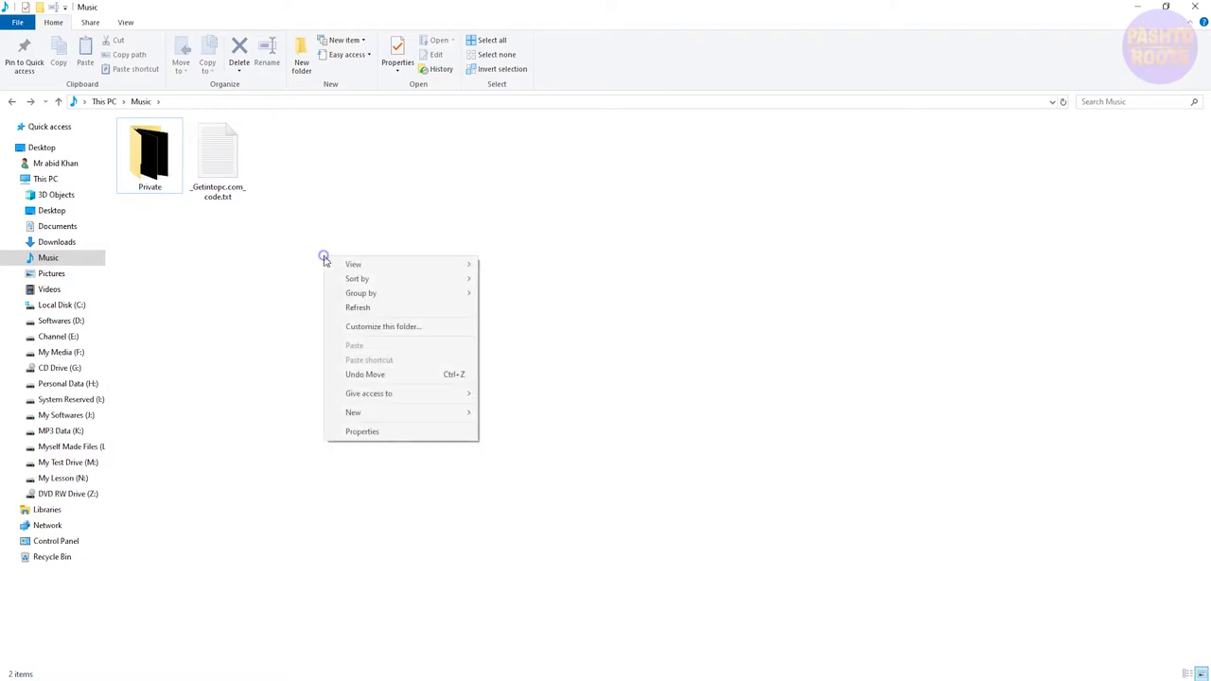
mouse_move(386, 401)
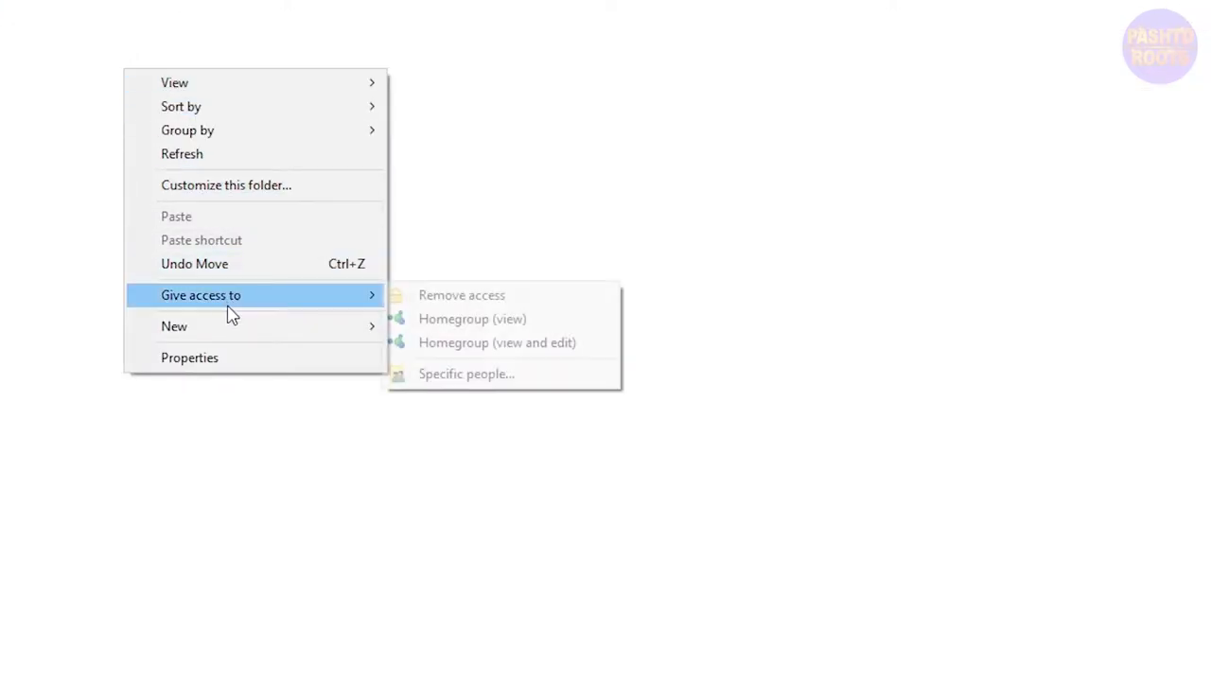
mouse_move(240, 332)
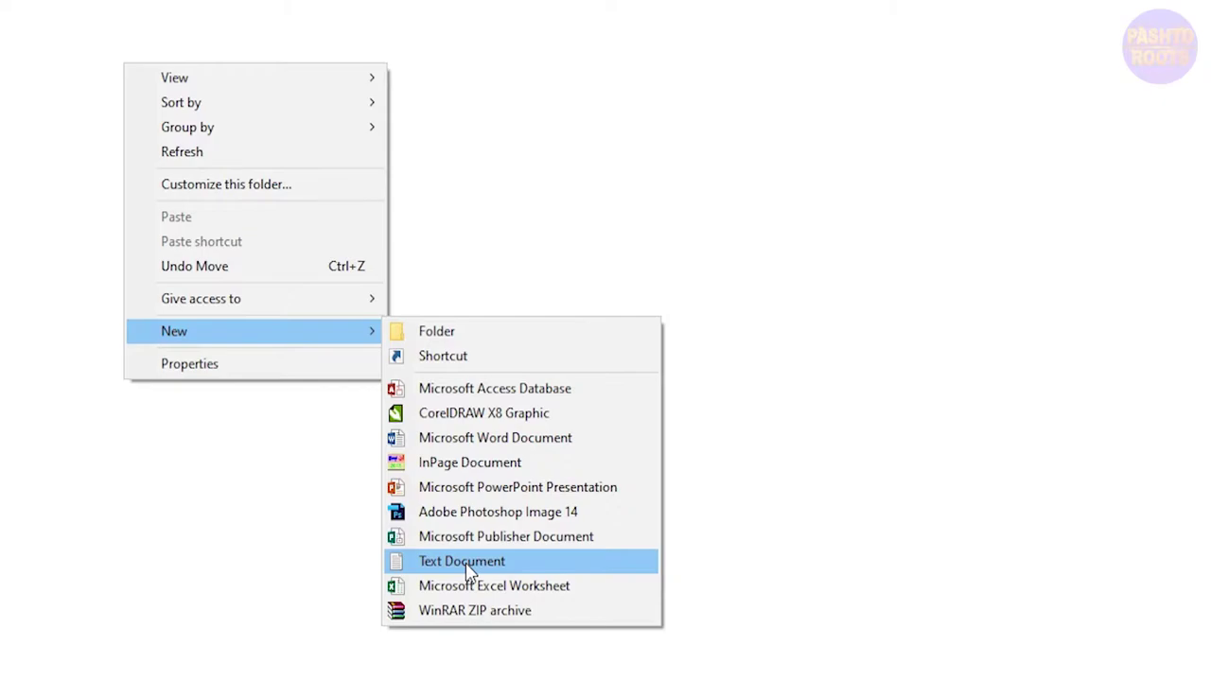
left_click(466, 561)
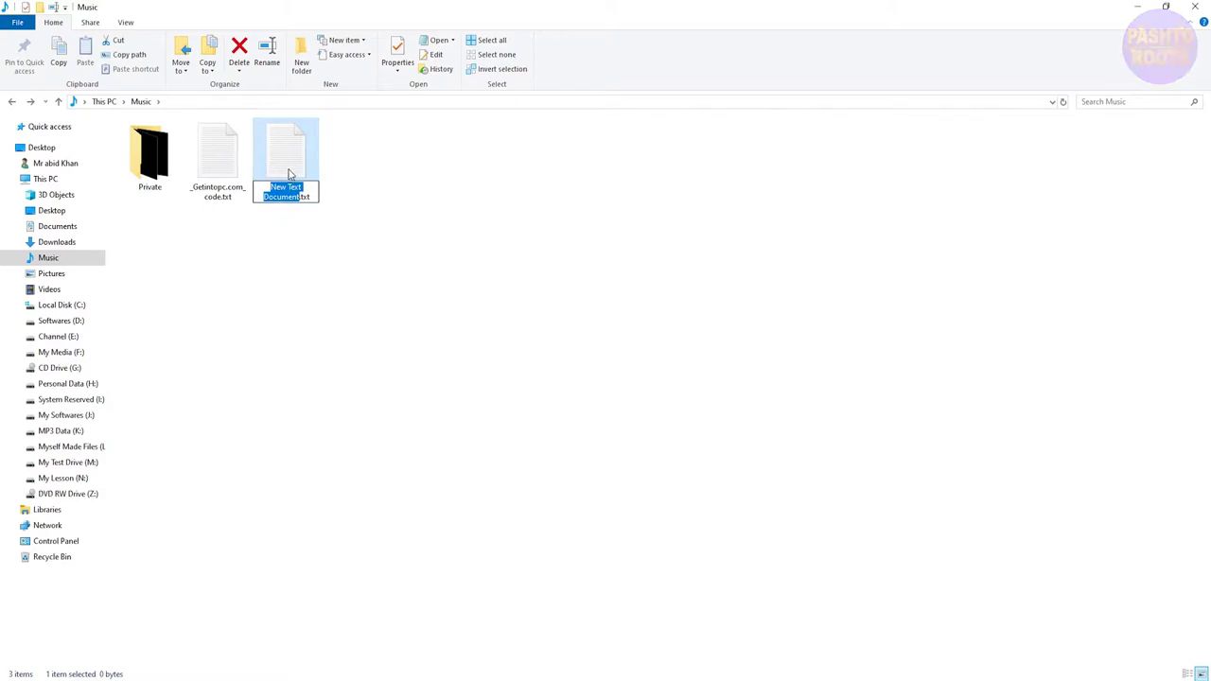
left_click(290, 166)
- Open New Text Document.txt in Notepad and reposition the Notepad window
double_click(290, 166)
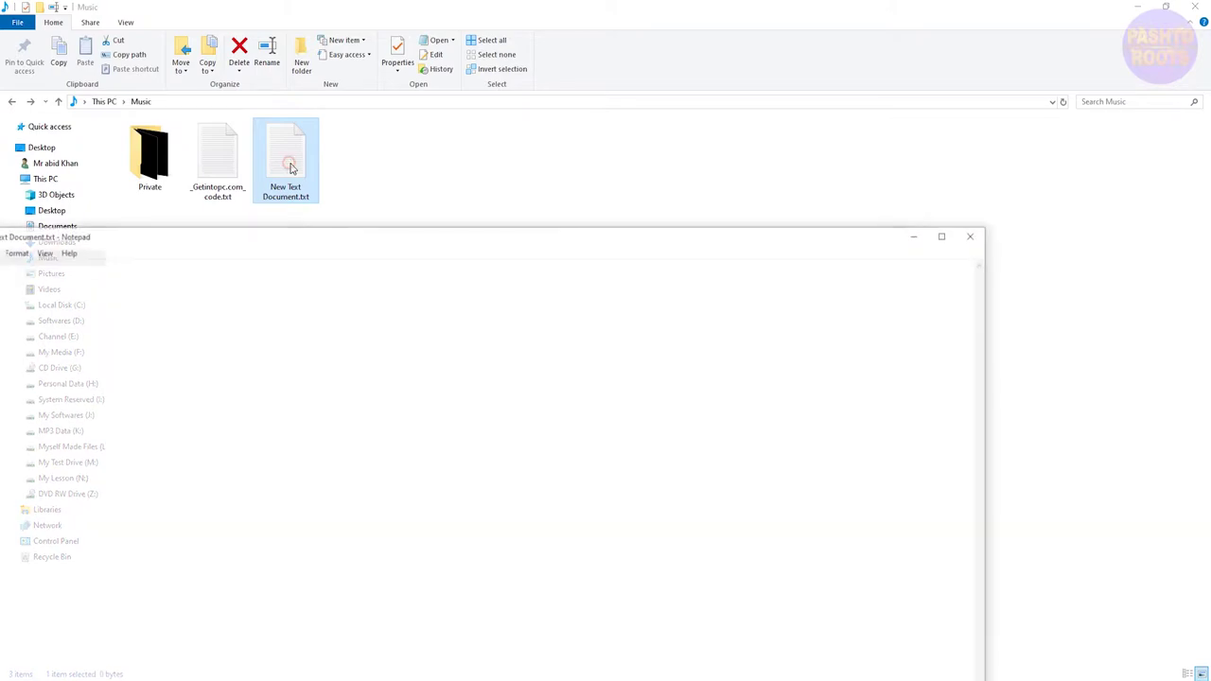
left_click_drag(282, 251, 435, 224)
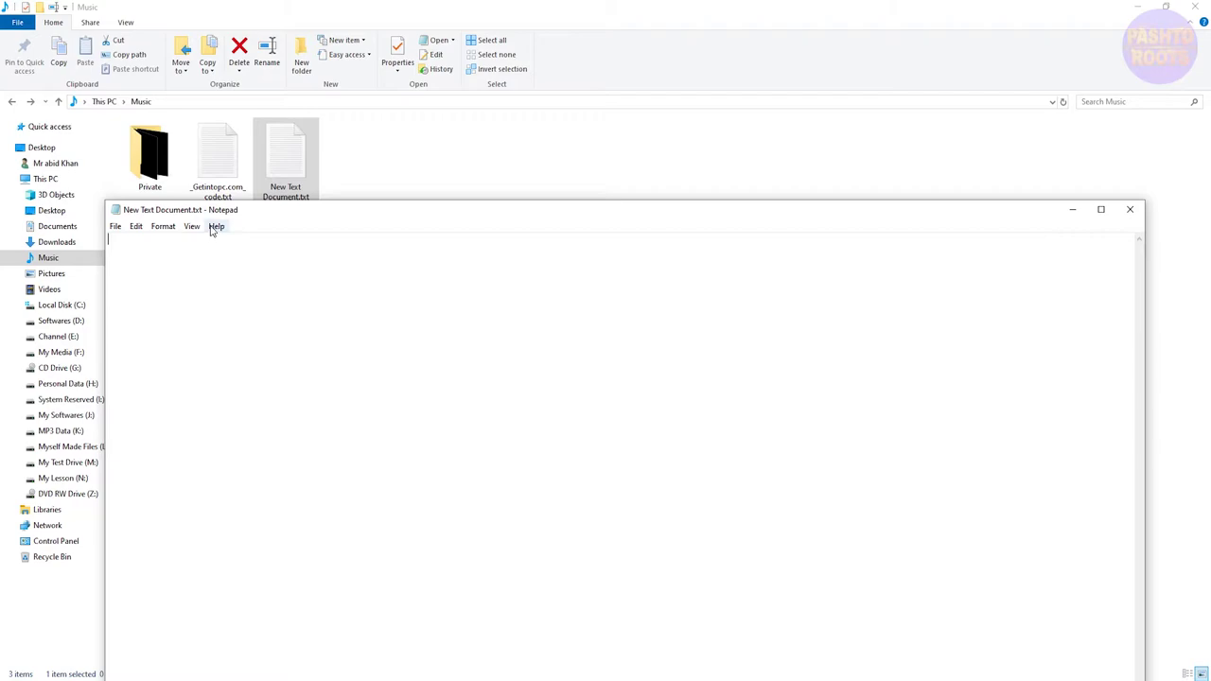
left_click_drag(213, 215, 213, 237)
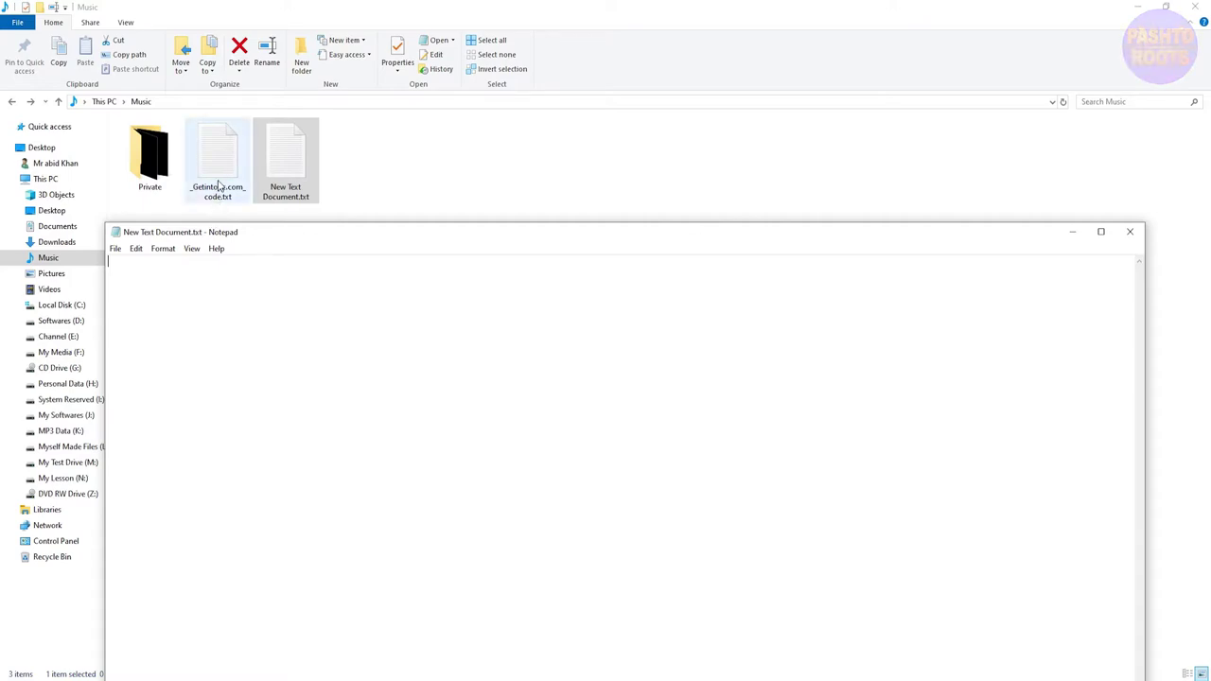
left_click(218, 178)
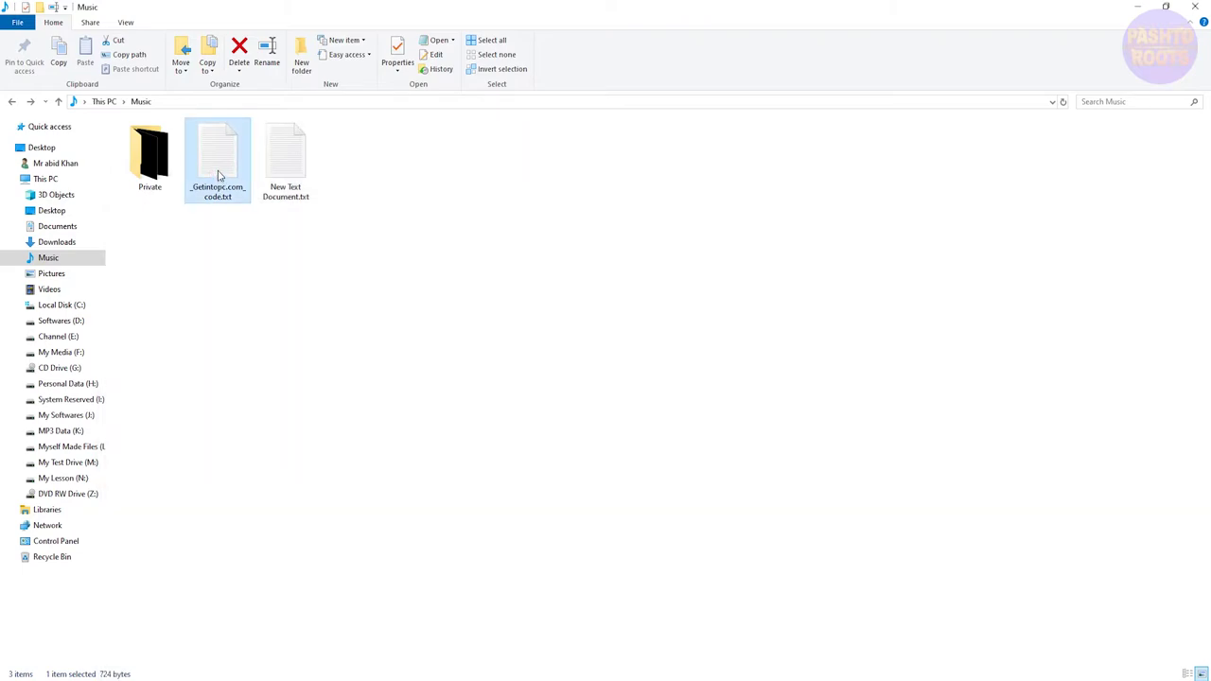
- Open _Getintopc.com_code.txt in Notepad and bring its window into view
right_click(218, 176)
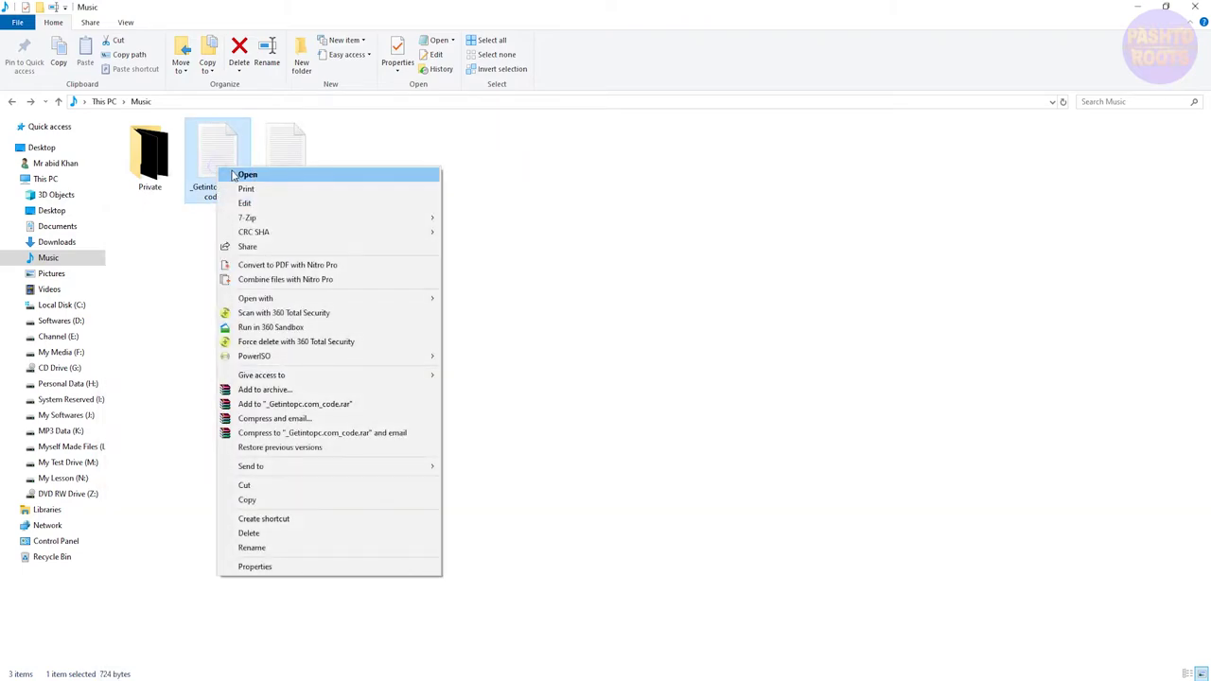
left_click(236, 175)
left_click_drag(210, 239, 394, 136)
- Copy the whole batch script, close the code file, and open New Text Document.txt
left_click_drag(178, 583, 132, 157)
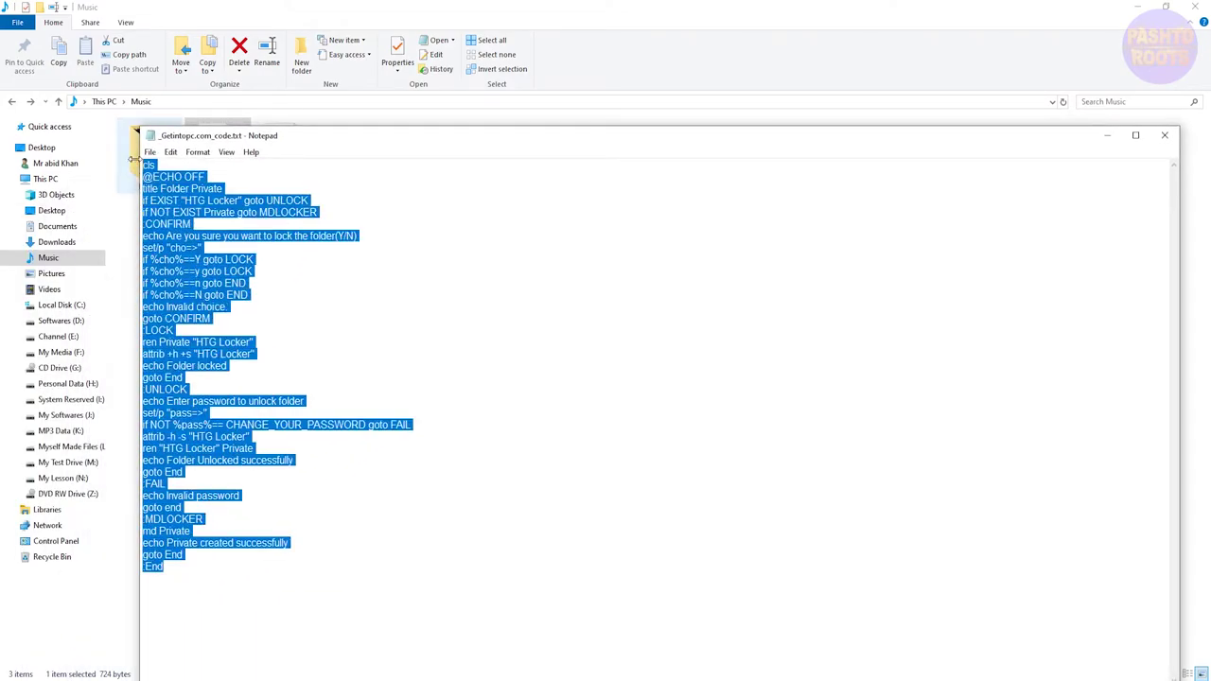
right_click(182, 215)
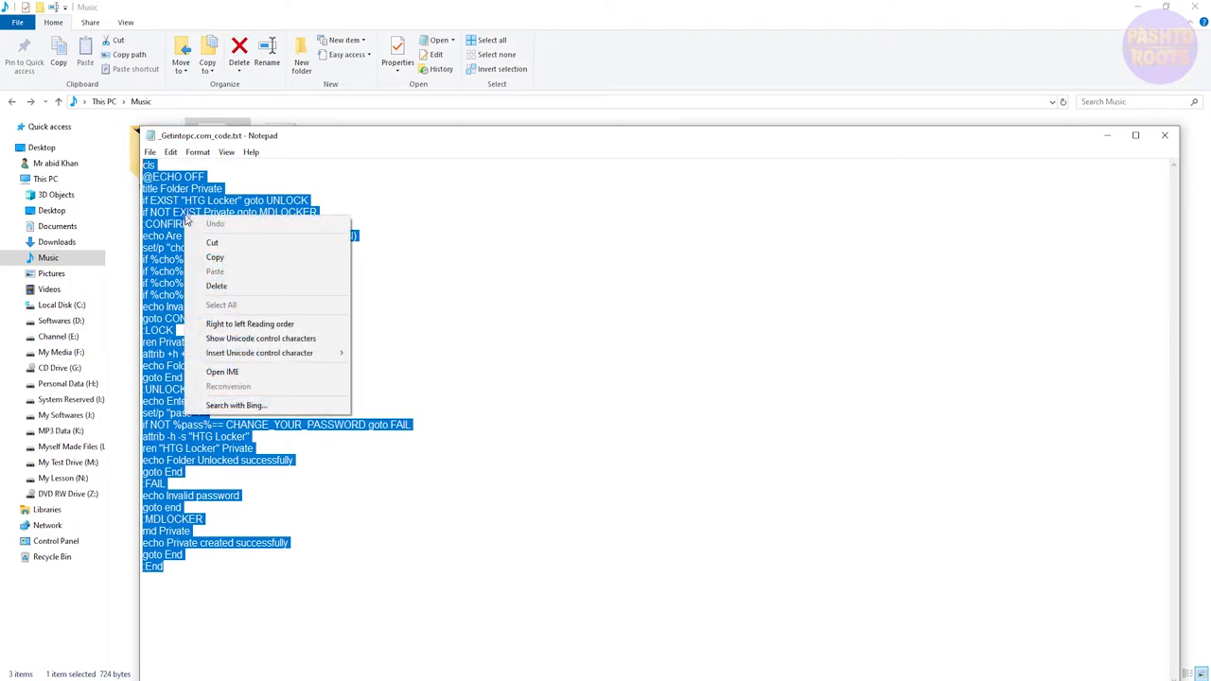
left_click(215, 257)
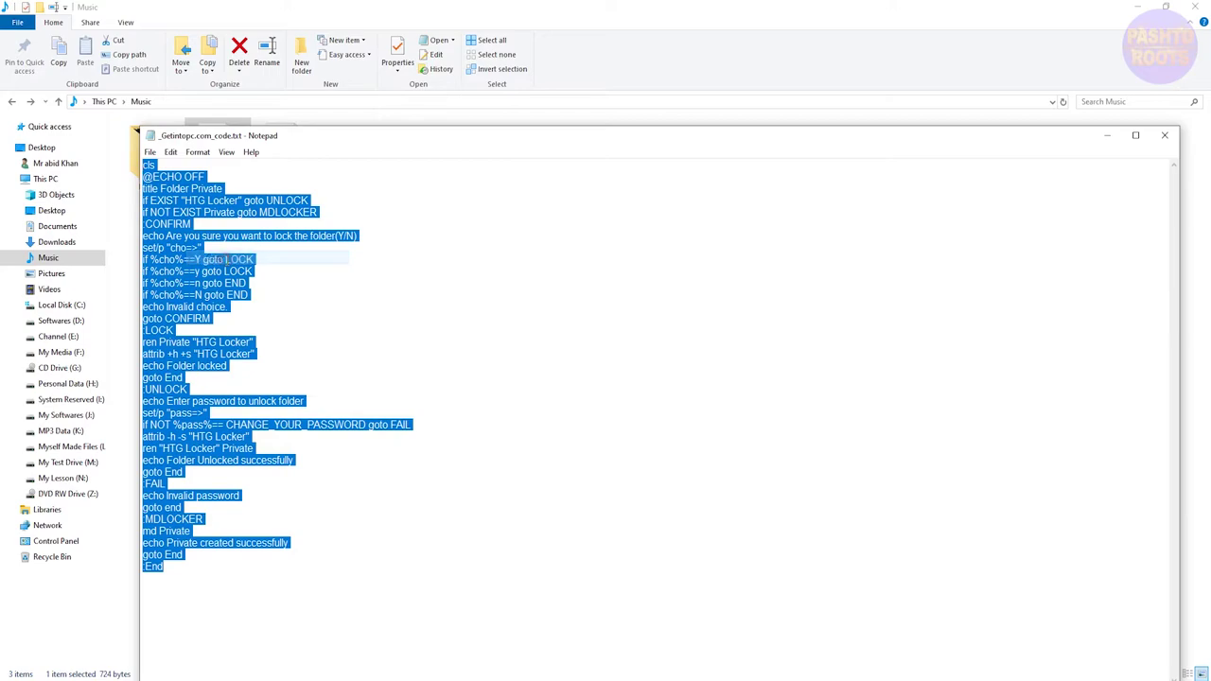
left_click(1165, 135)
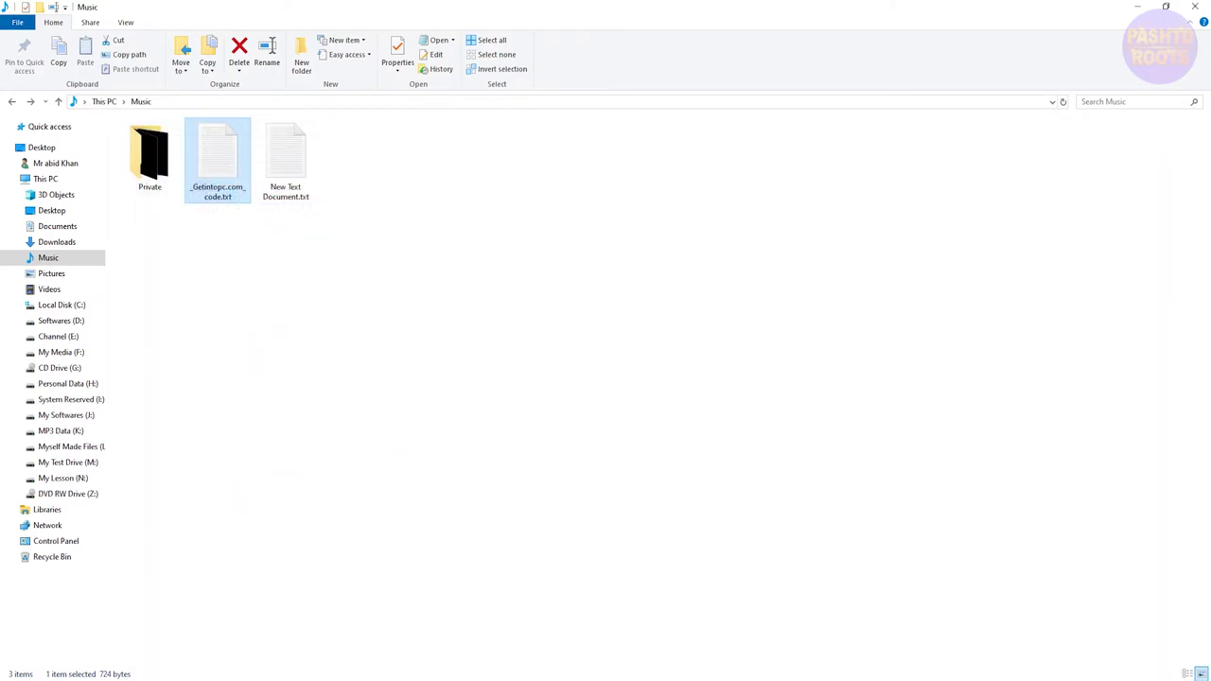
left_click(284, 680)
- Paste the folder-locker script and replace CHANGE_YOUR_PASSWORD with a new numeric password
left_click_drag(270, 232, 297, 193)
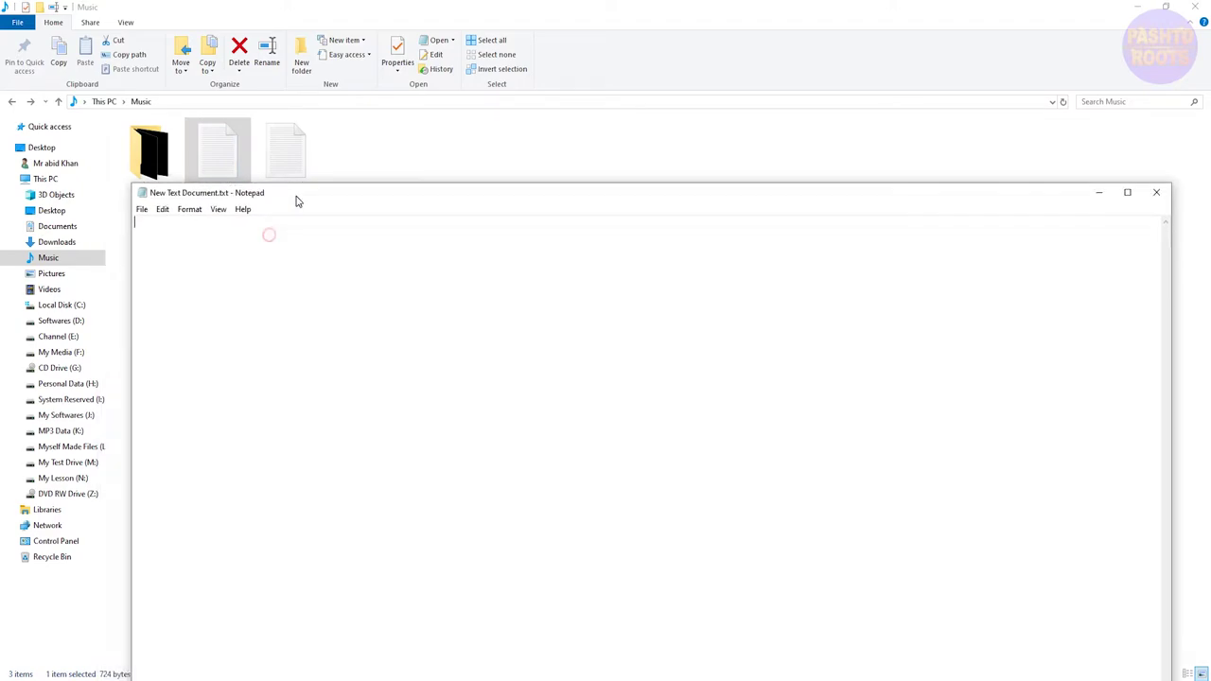
right_click(160, 233)
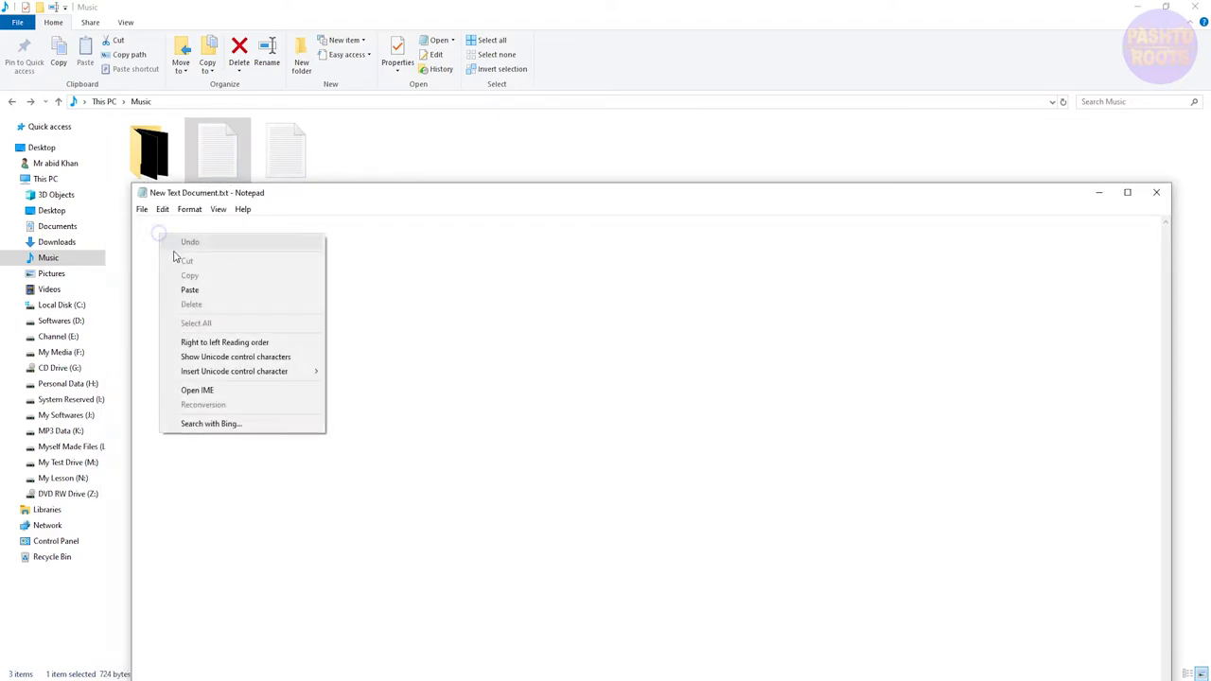
left_click(196, 292)
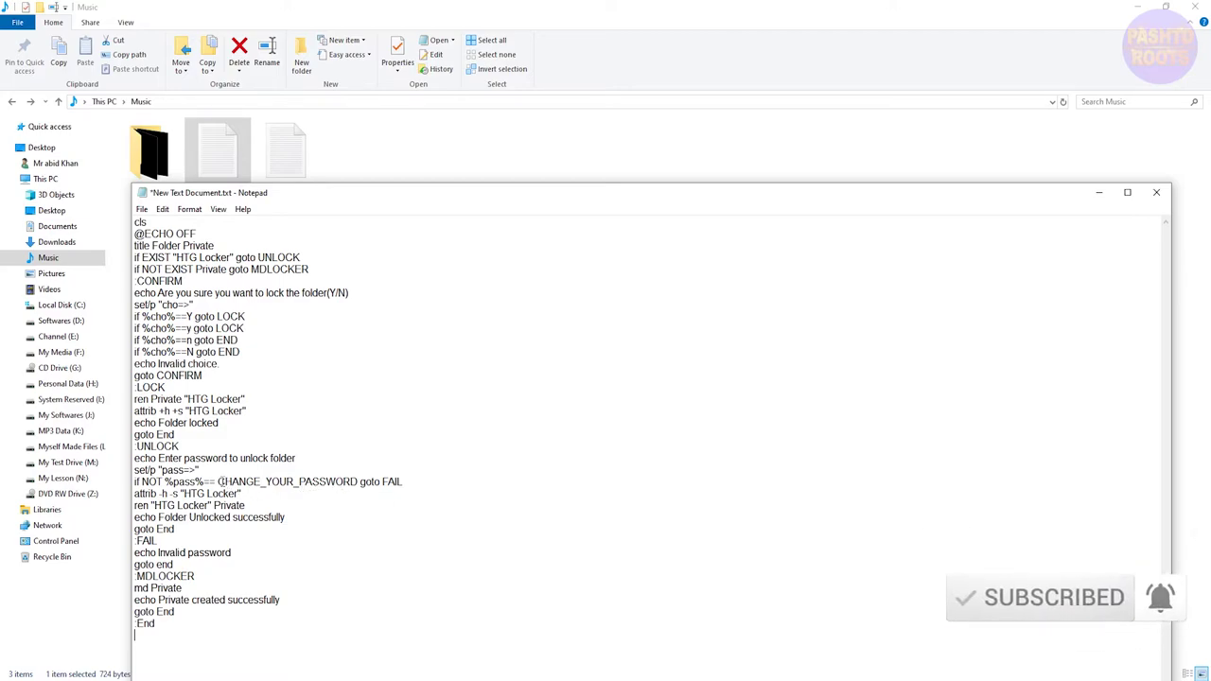
left_click_drag(217, 481, 357, 481)
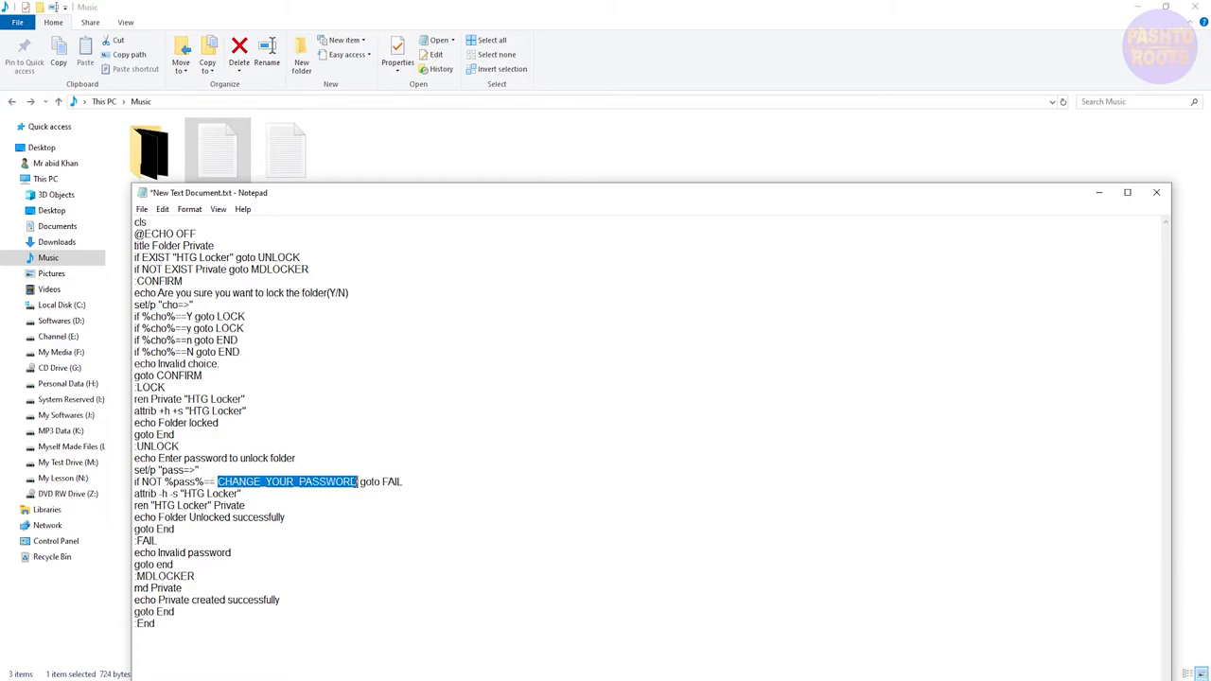
type("123456")
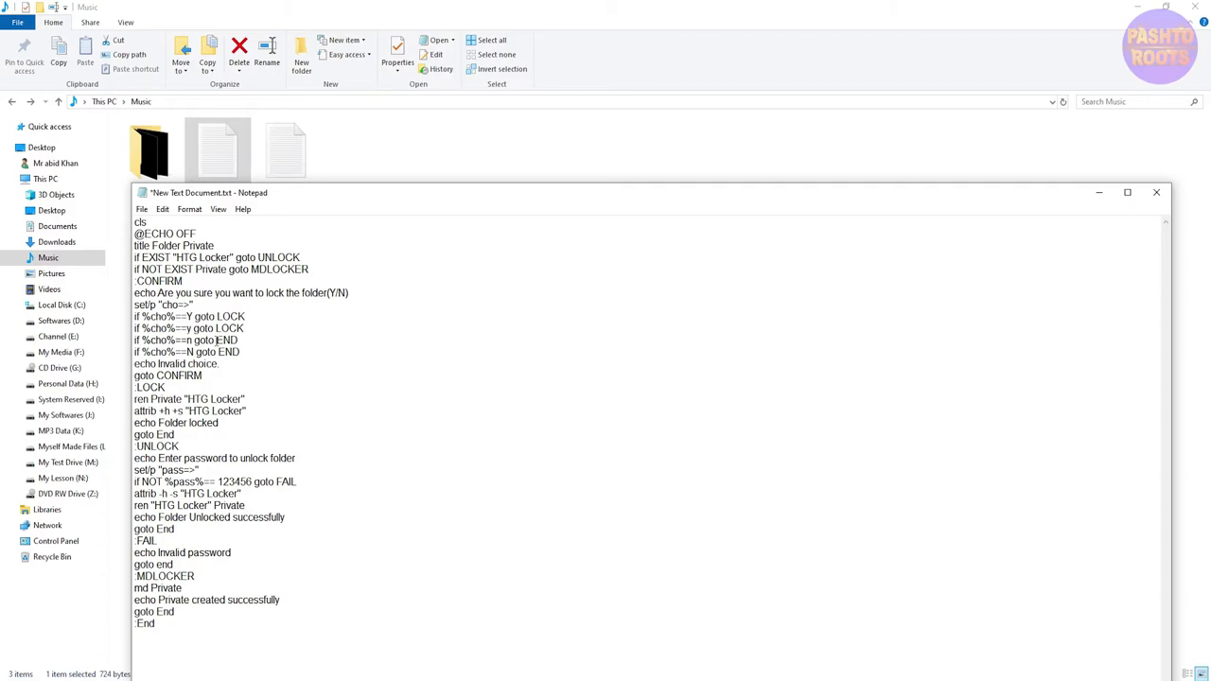
- Save the script as Locker.bat with Save as type set to All Files (*.*)
left_click(142, 210)
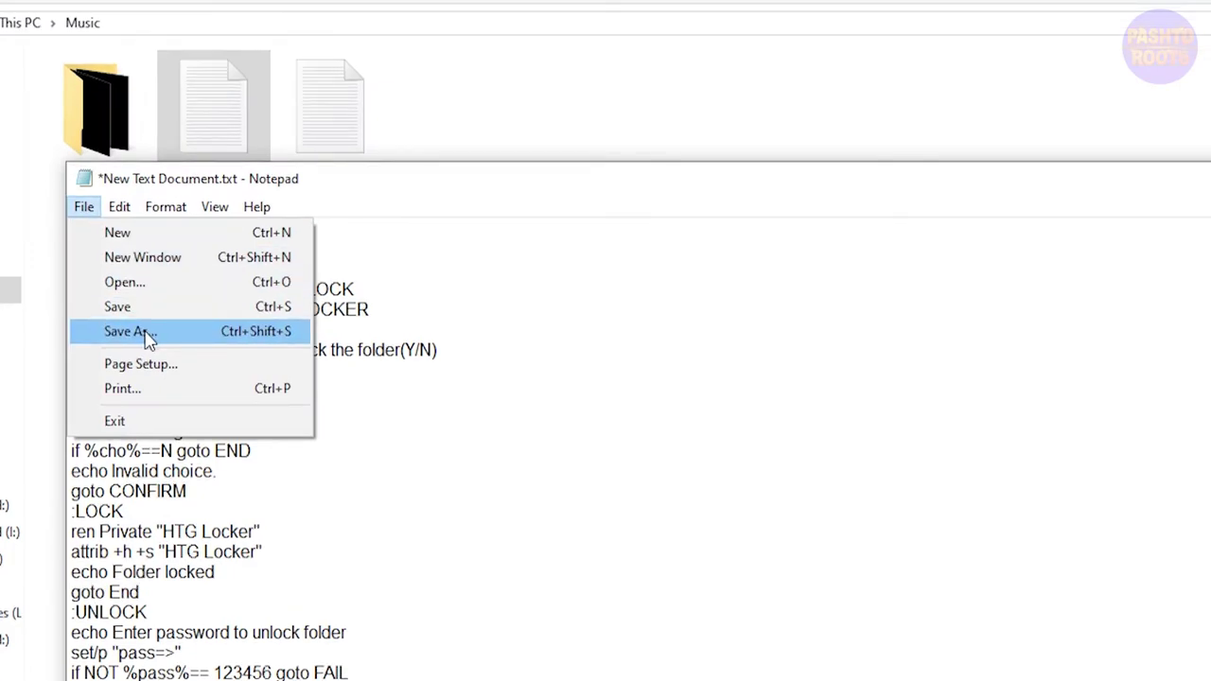
left_click(149, 332)
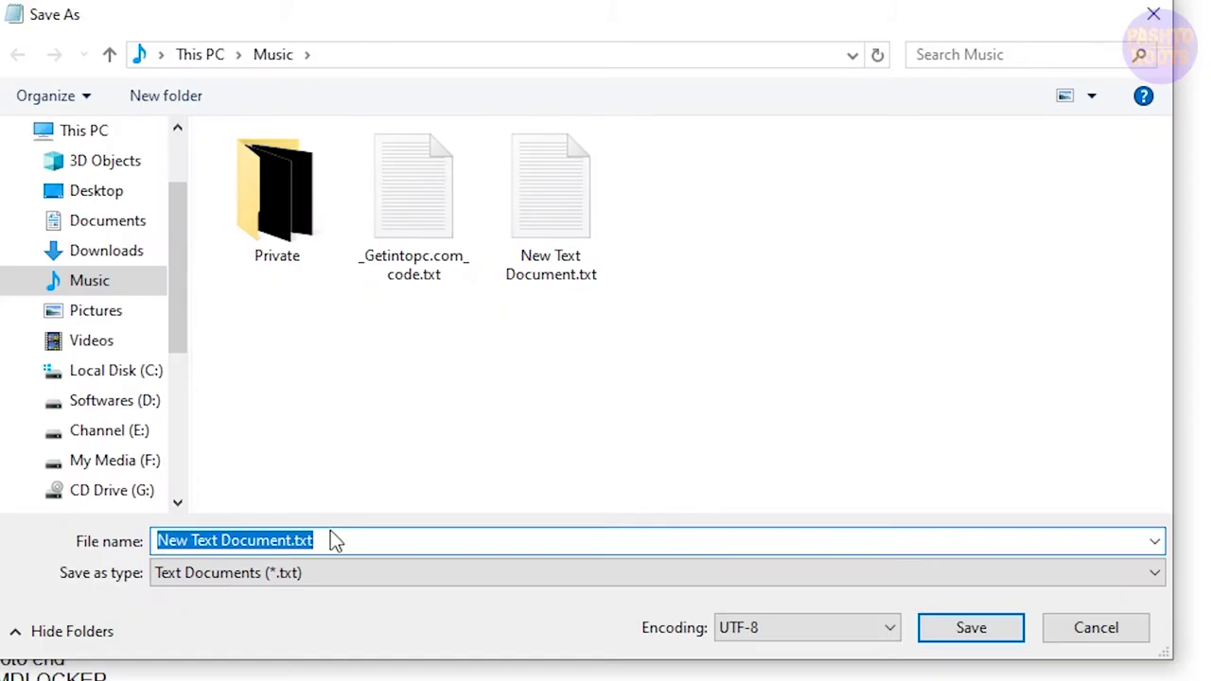
type("Locker.bat")
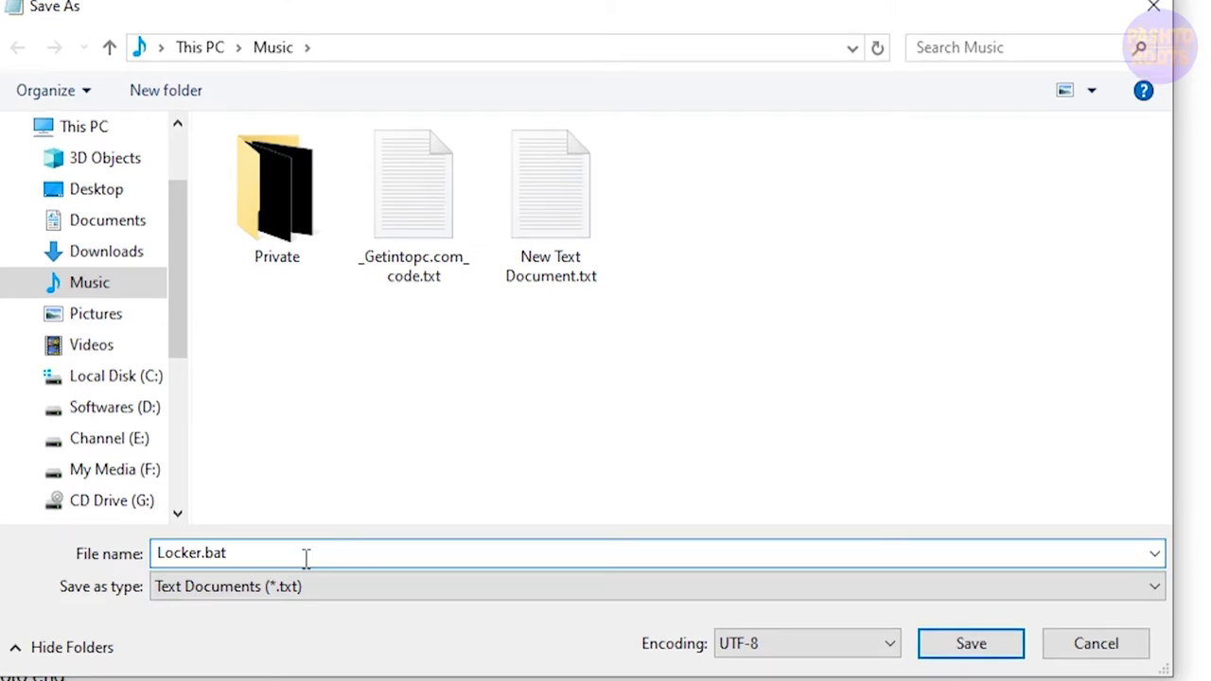
left_click(300, 574)
left_click(303, 574)
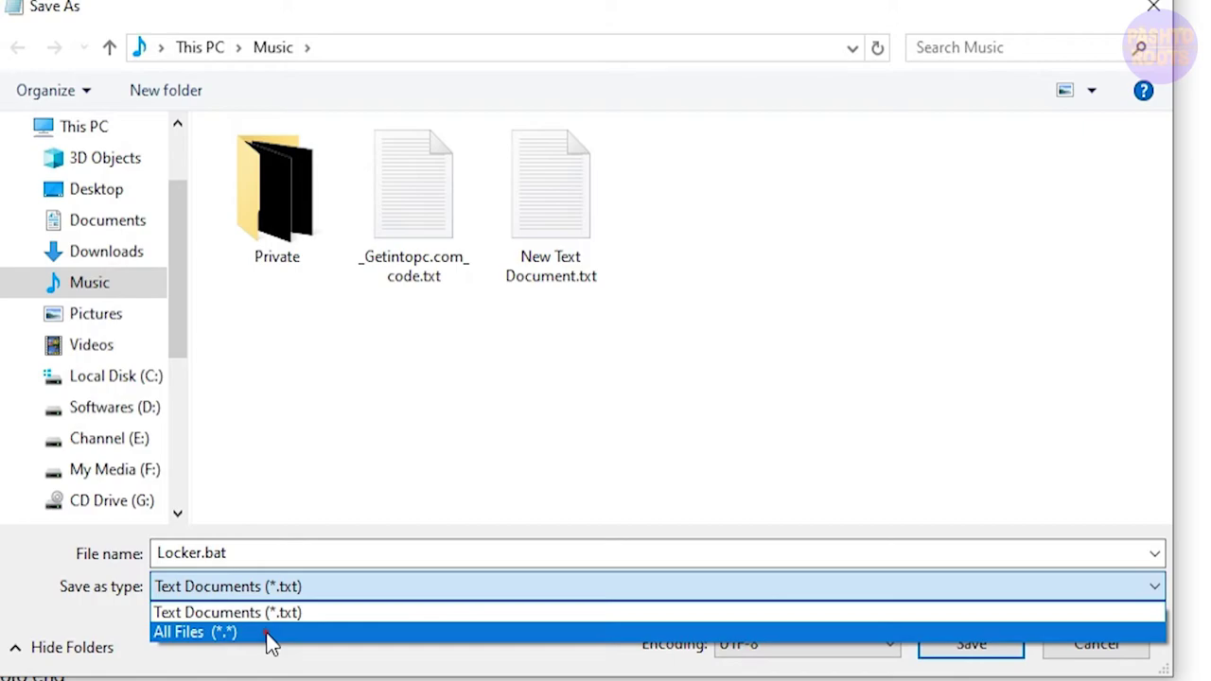
left_click(269, 640)
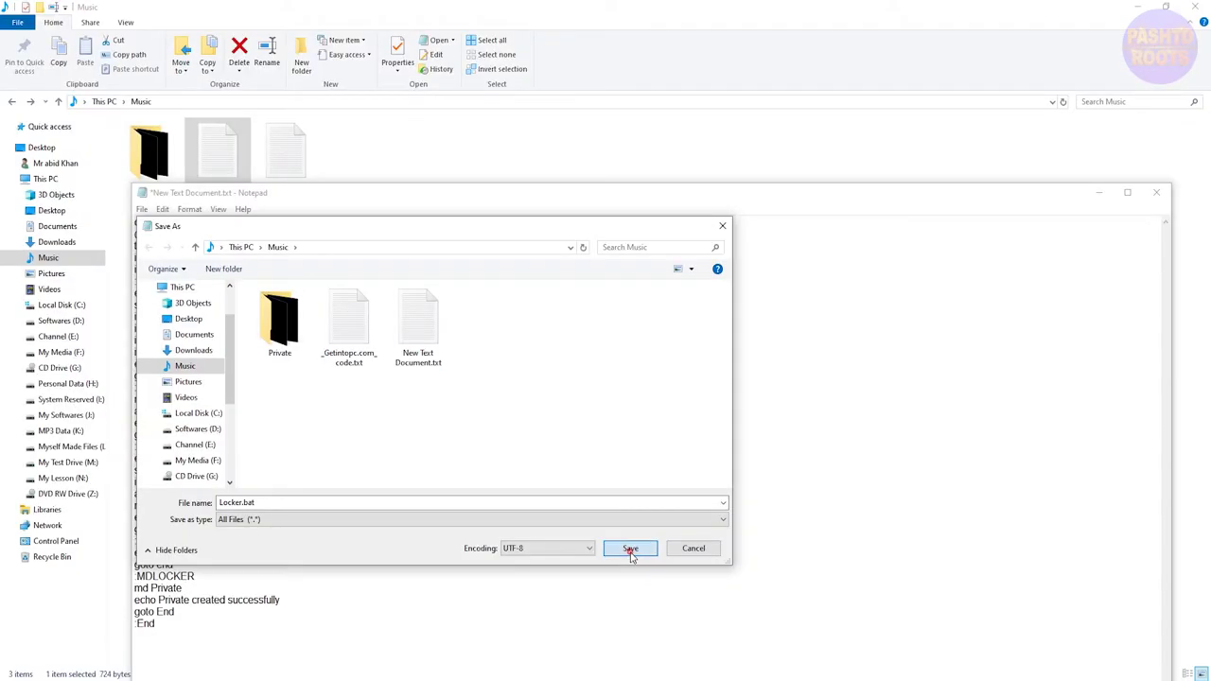
left_click(973, 654)
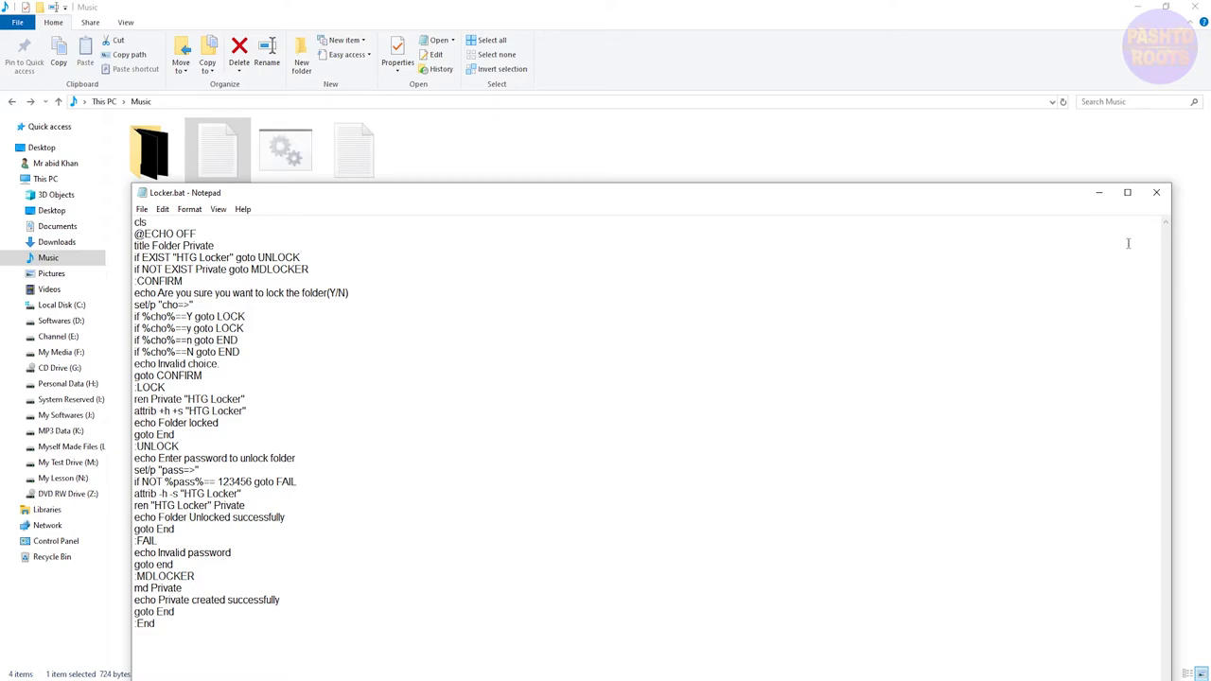
- Close Notepad, delete New Text Document.txt from Music, and select Locker.bat
left_click(1156, 194)
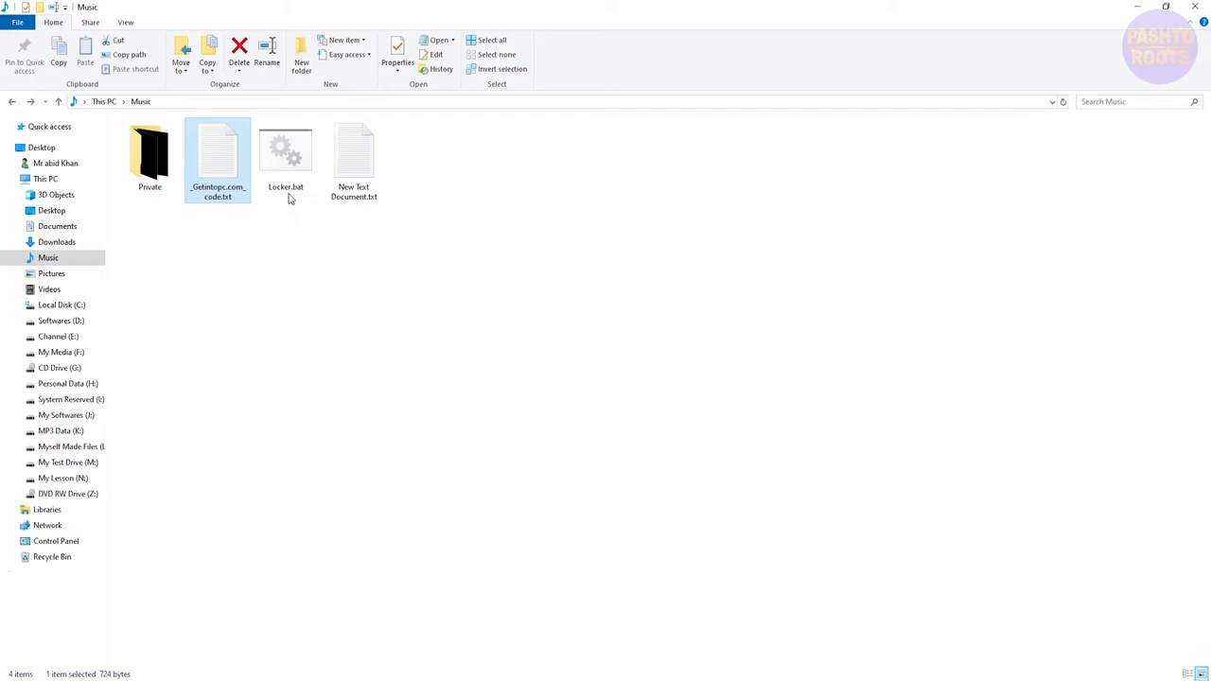
left_click(355, 175)
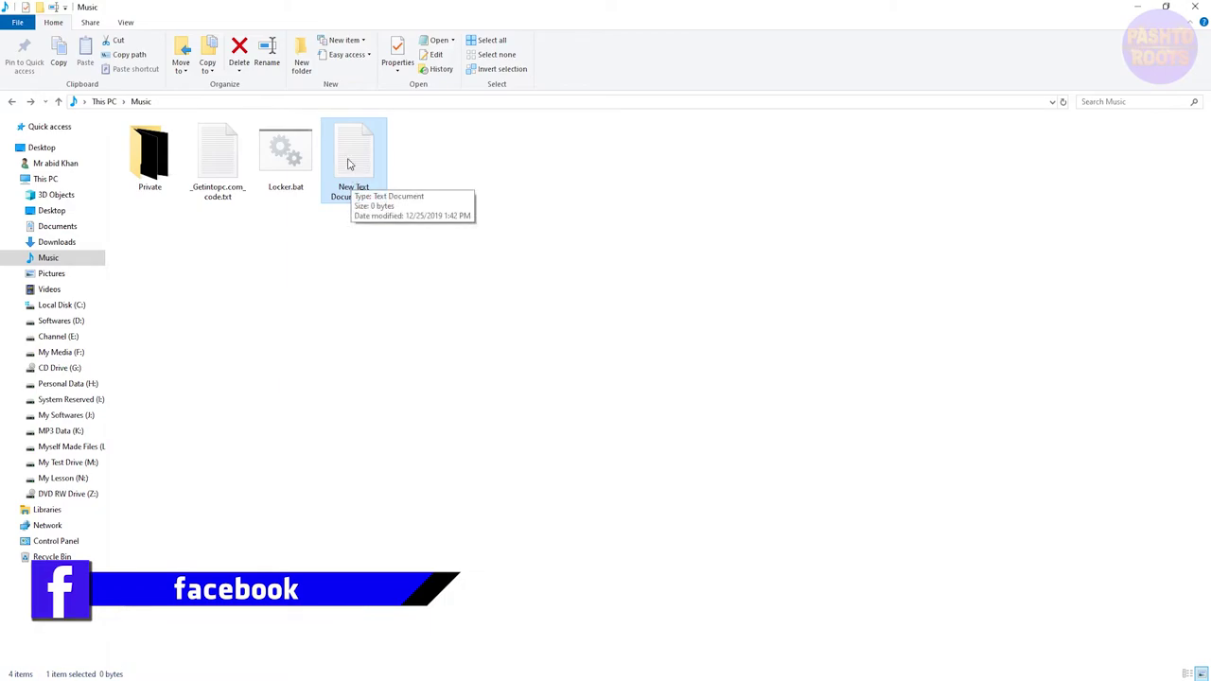
left_click(243, 54)
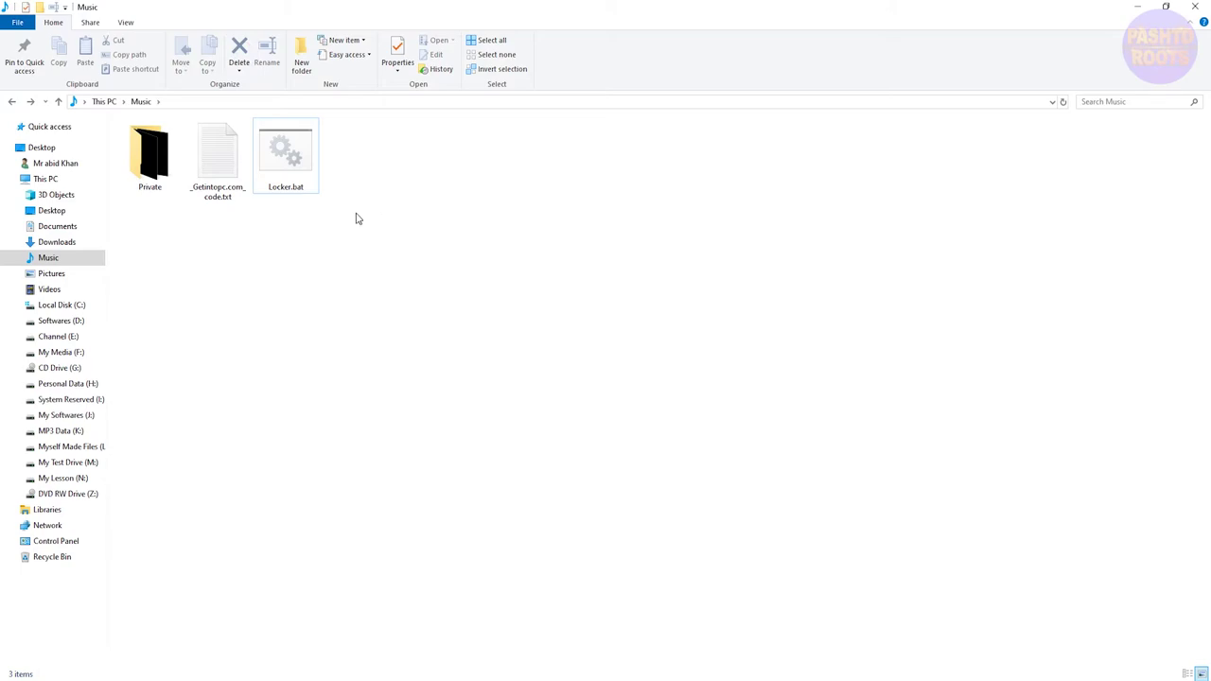
left_click(294, 183)
- Run Locker.bat and answer 'y' to lock and hide the Private folder
double_click(290, 158)
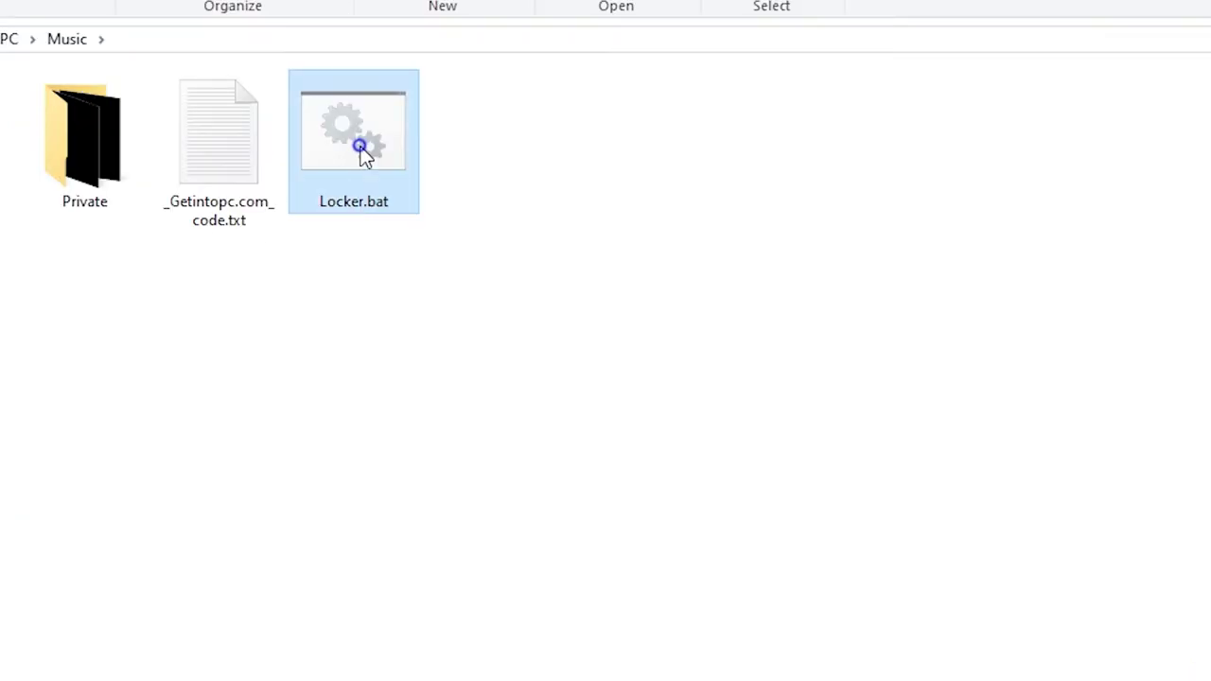
right_click(363, 152)
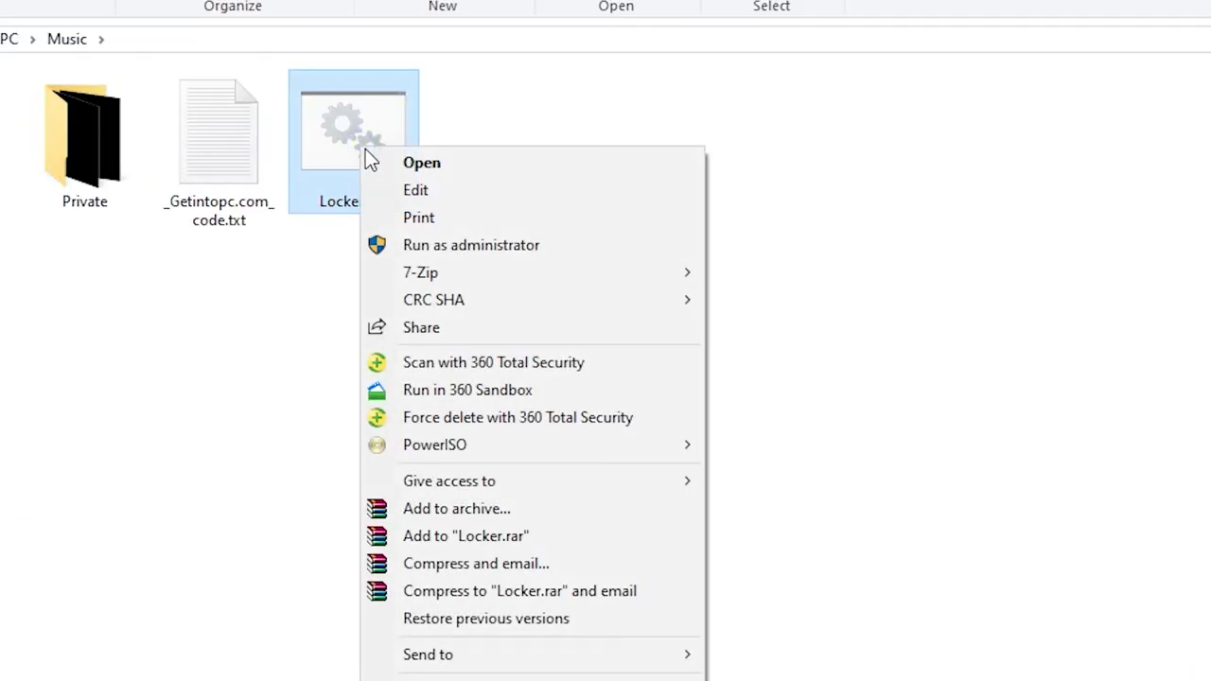
left_click(395, 164)
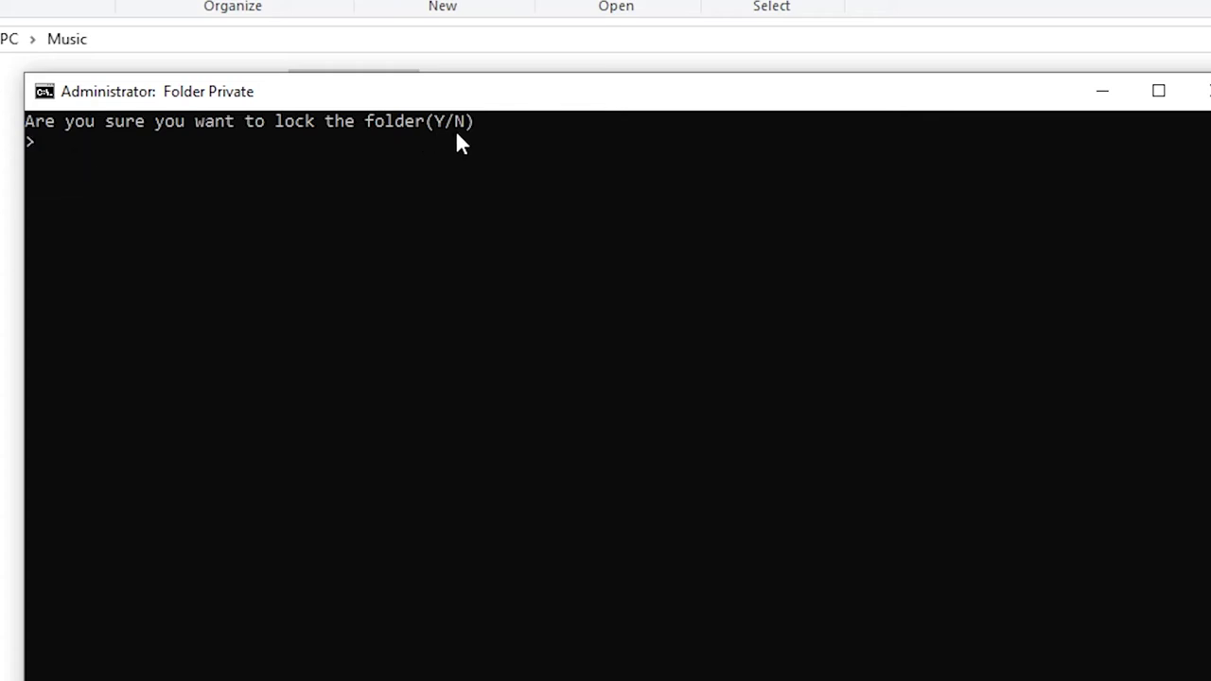
type("y")
key("Return")
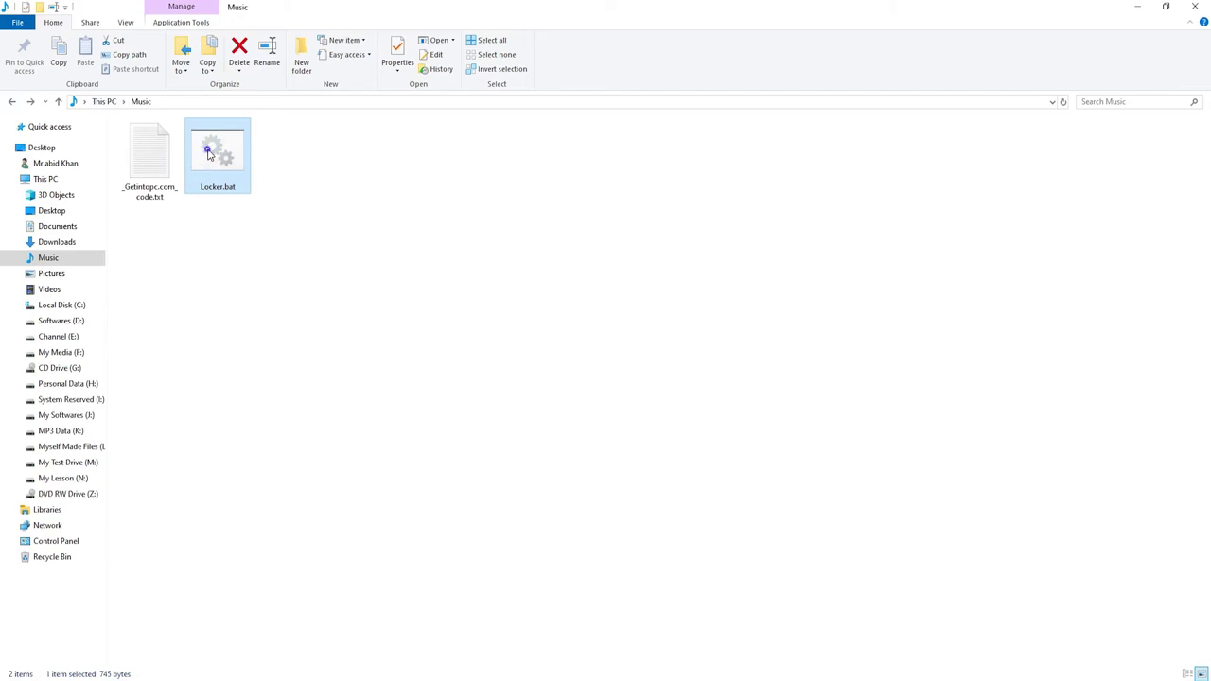
- Launch Locker.bat again to bring up its unlock password prompt
right_click(209, 154)
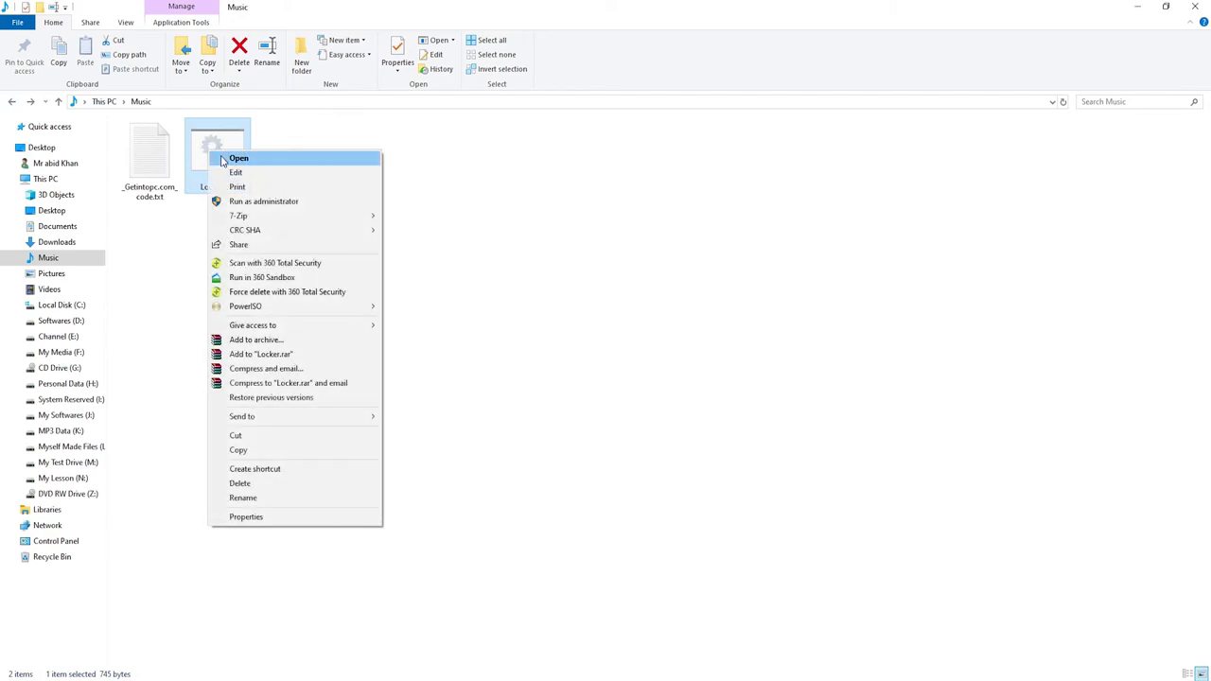
left_click(237, 159)
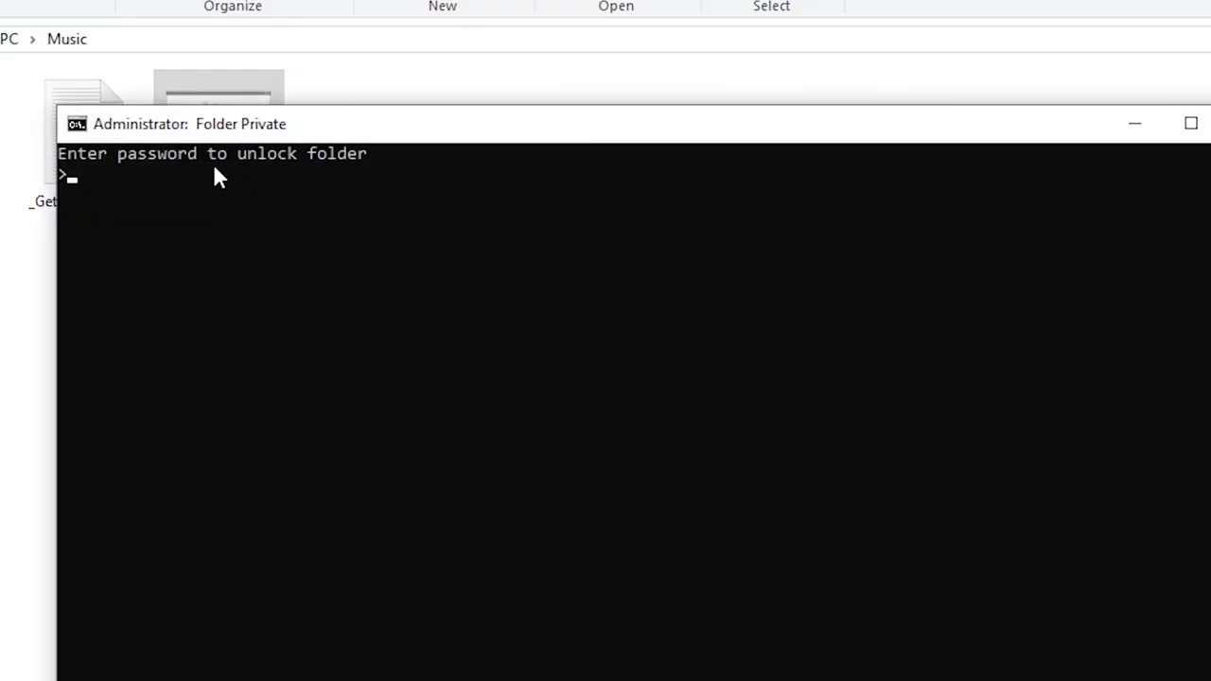
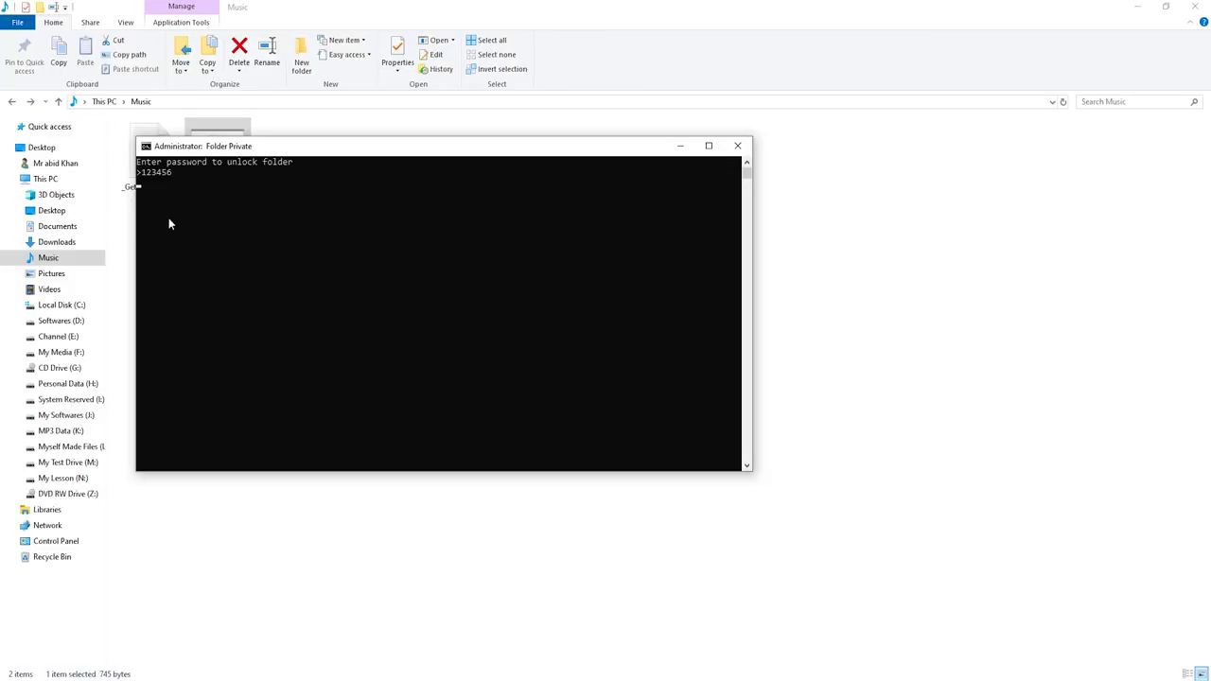
- Submit the typed unlock password so the locker console closes, leaving Locker.bat visible in Music
key("Return")
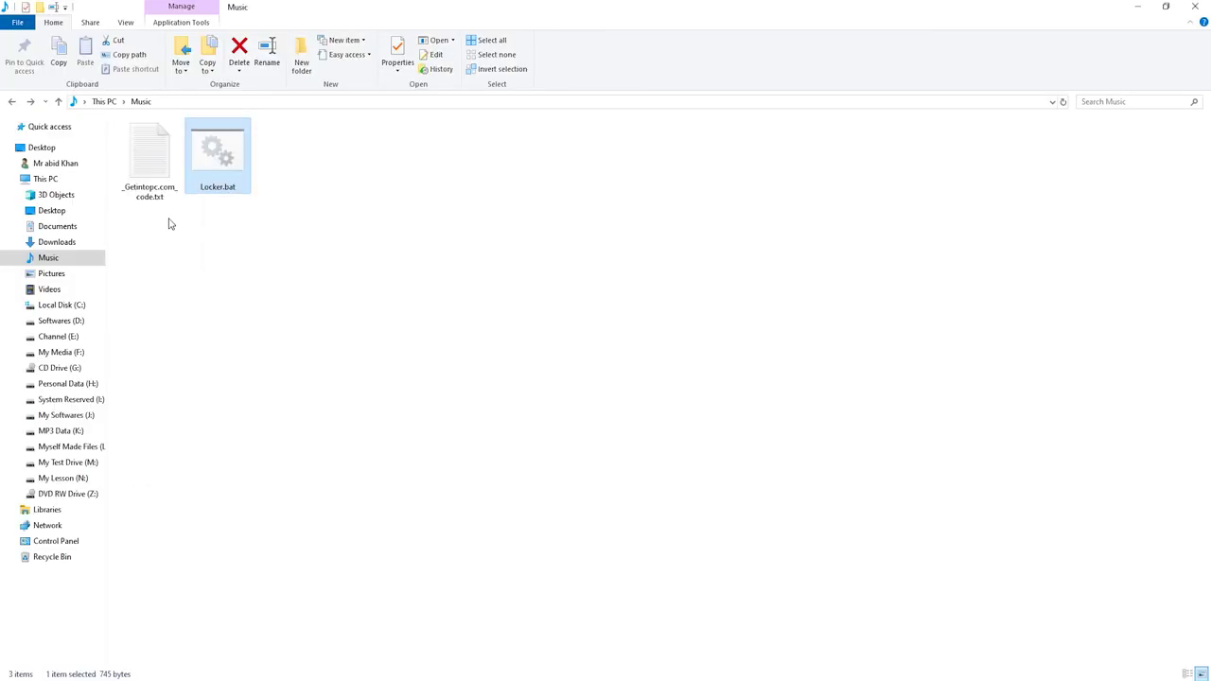